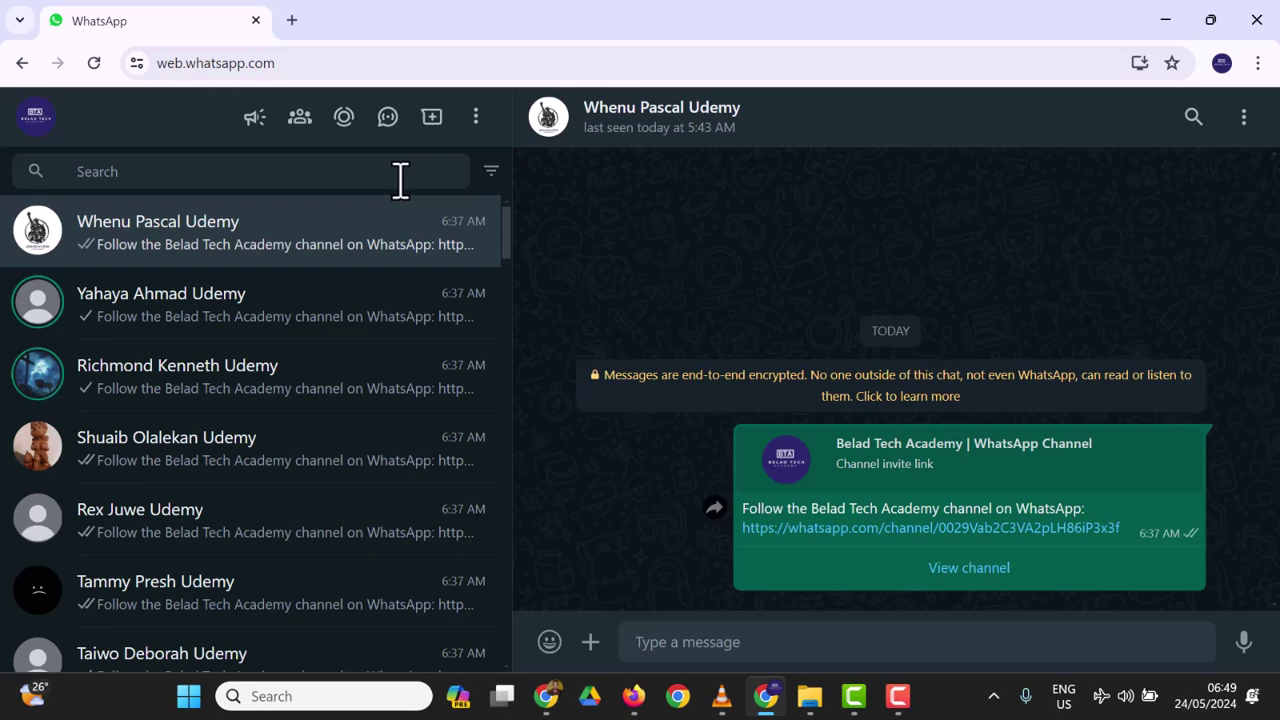
# Step: Look over the business profile, then return to the chat list
pyautogui.click(28, 126)
pyautogui.scroll(-6, 360, 305)
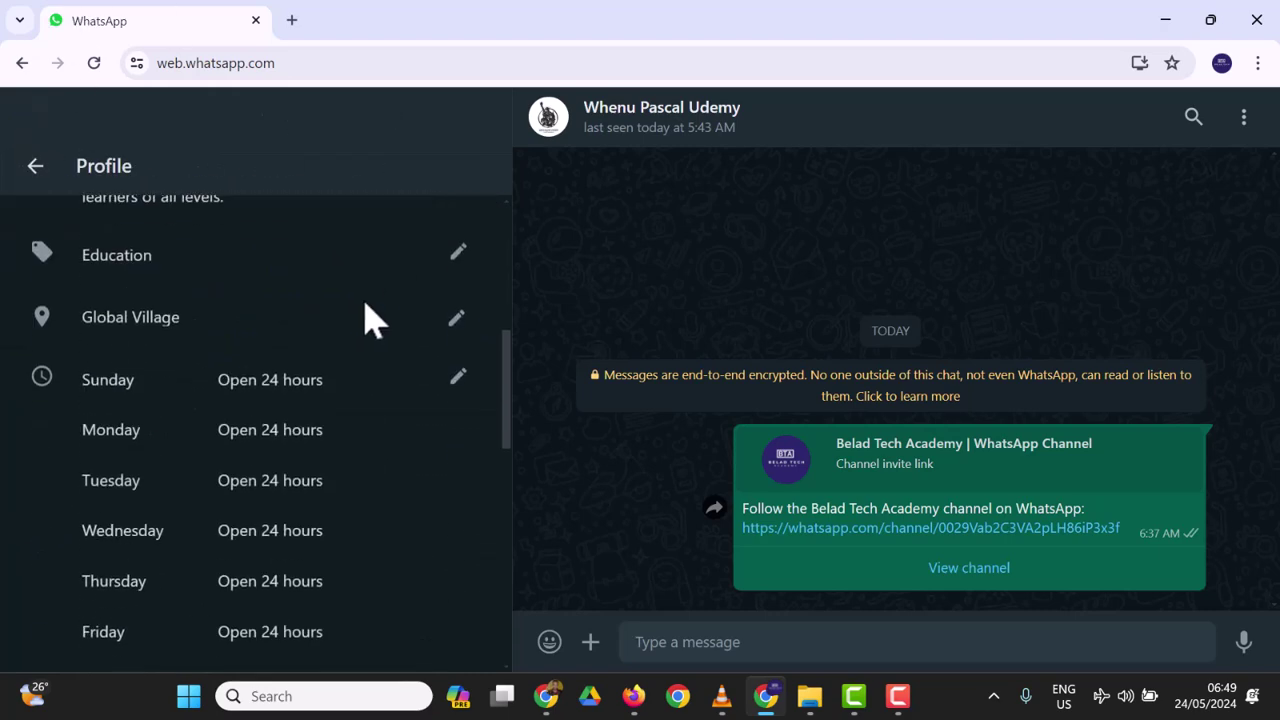
pyautogui.scroll(-8, 375, 330)
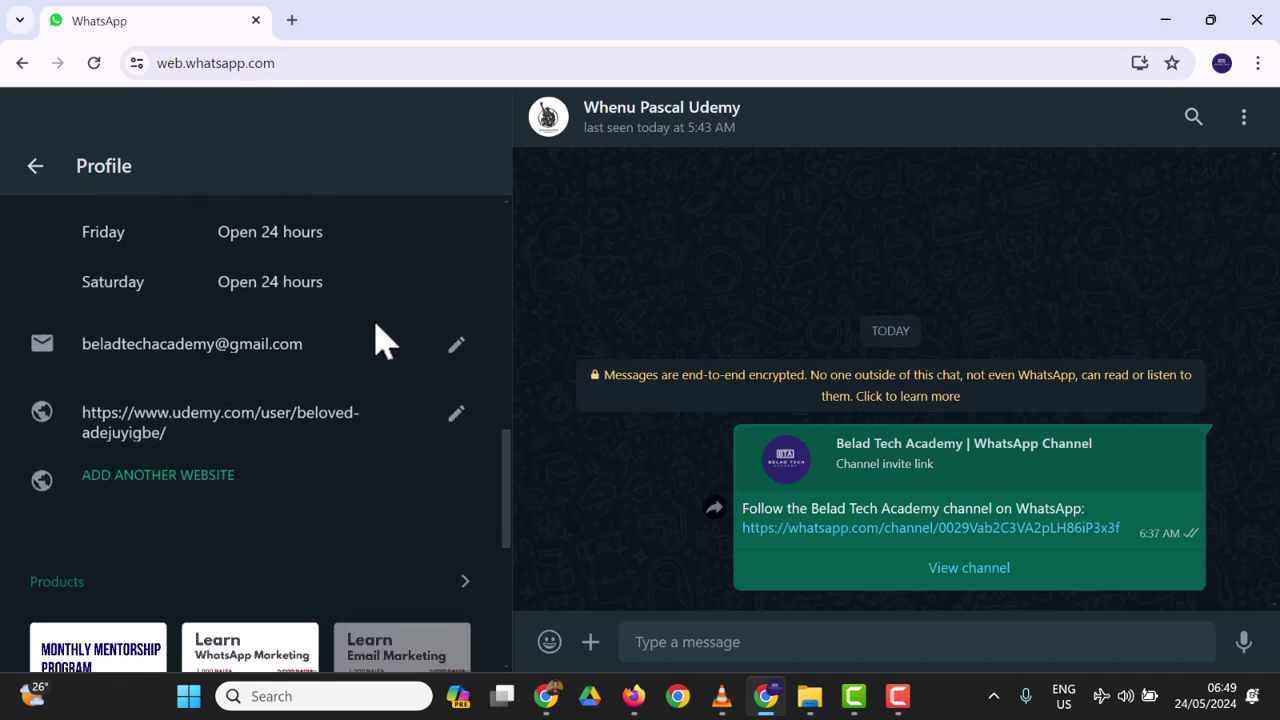
pyautogui.scroll(-2, 380, 343)
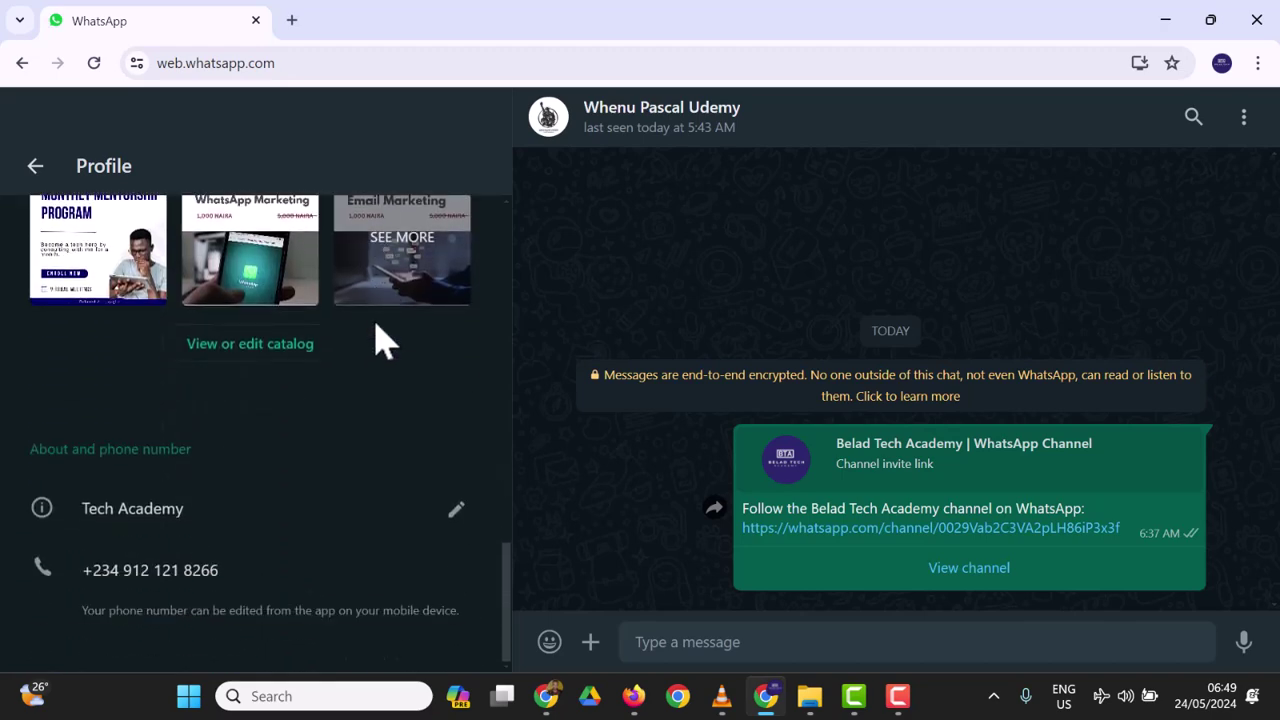
pyautogui.scroll(8, 380, 343)
pyautogui.click(31, 167)
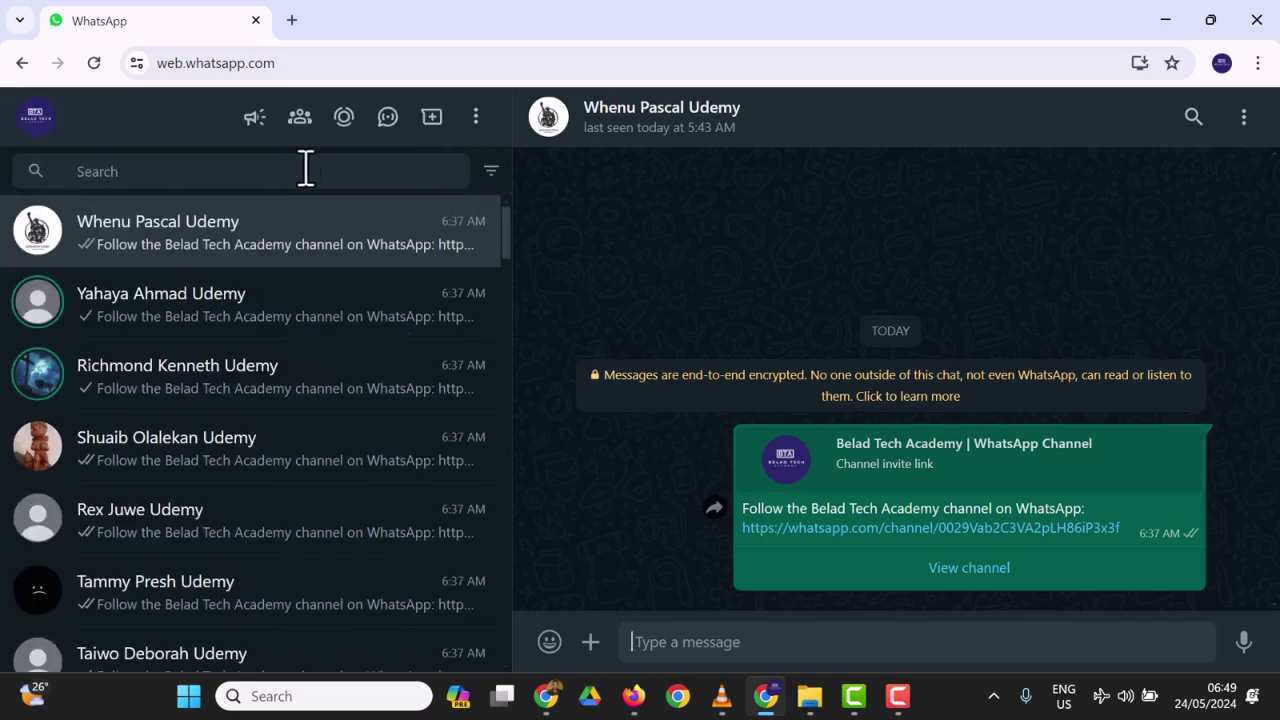
# Step: Go to Settings > Business tools and scroll through its catalog, orders and messaging options
pyautogui.click(476, 120)
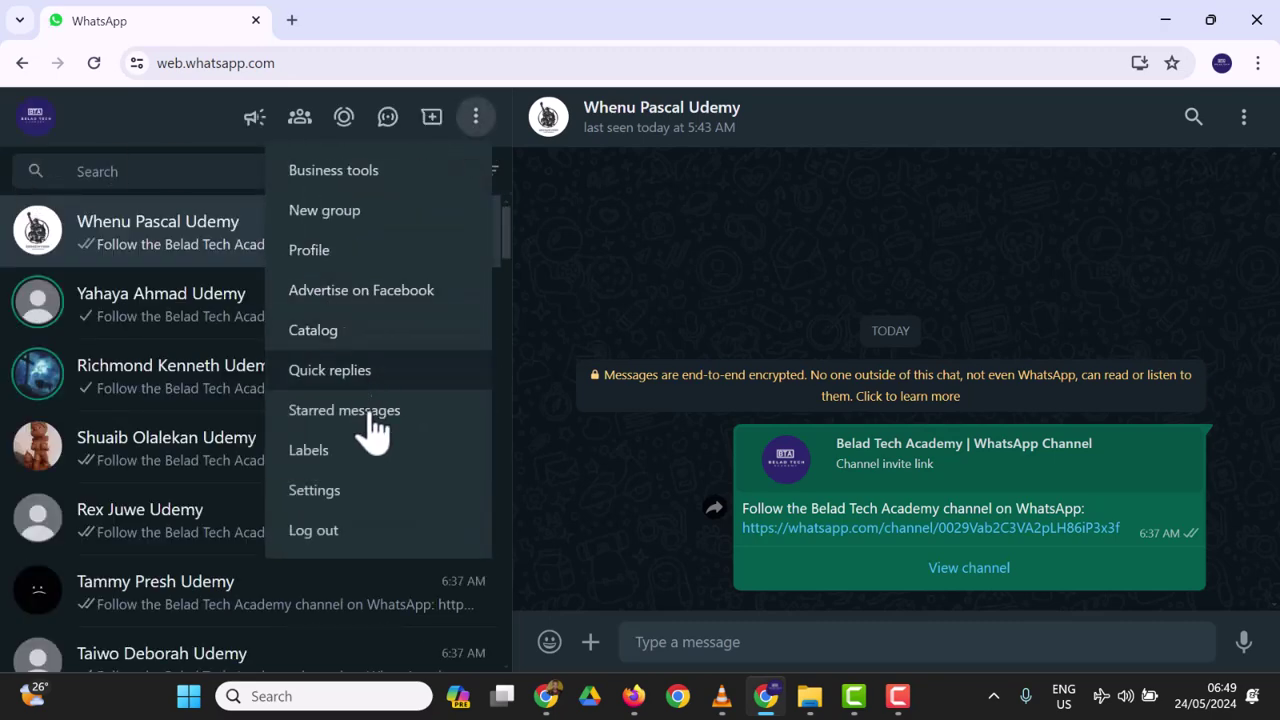
pyautogui.click(360, 490)
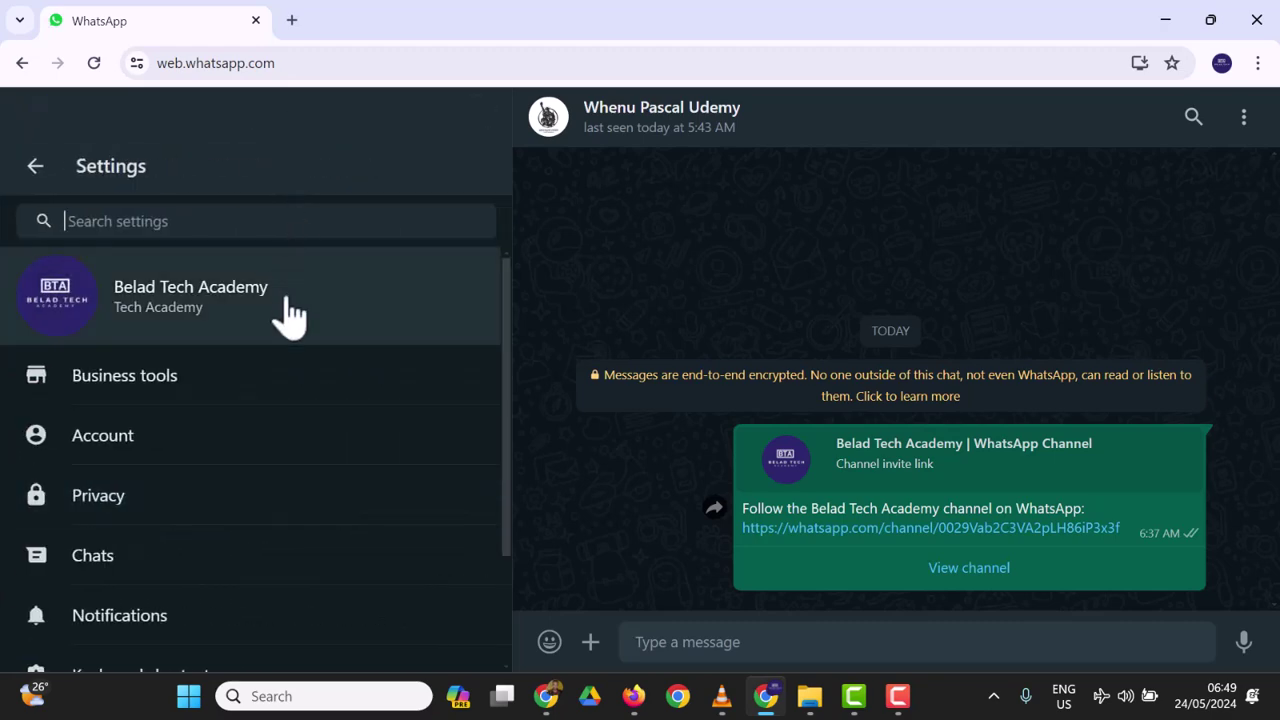
pyautogui.scroll(-2, 280, 314)
pyautogui.scroll(2, 262, 470)
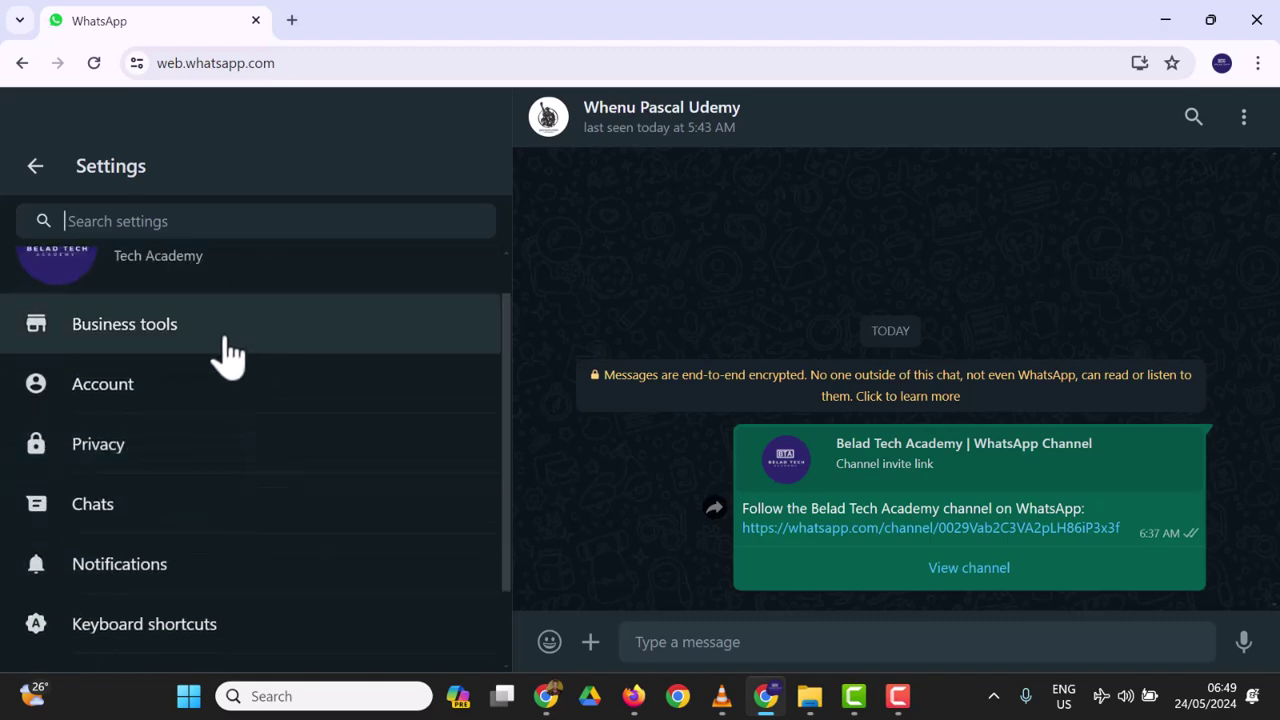
pyautogui.click(171, 355)
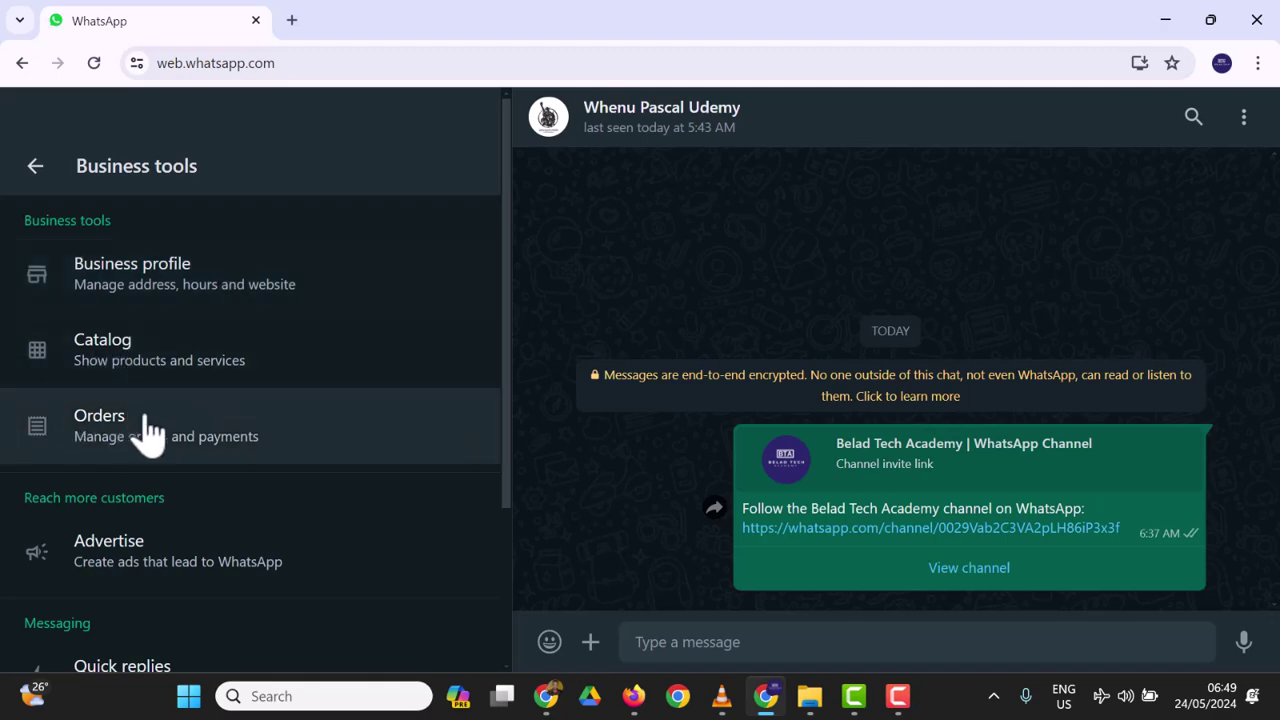
pyautogui.scroll(-1, 212, 435)
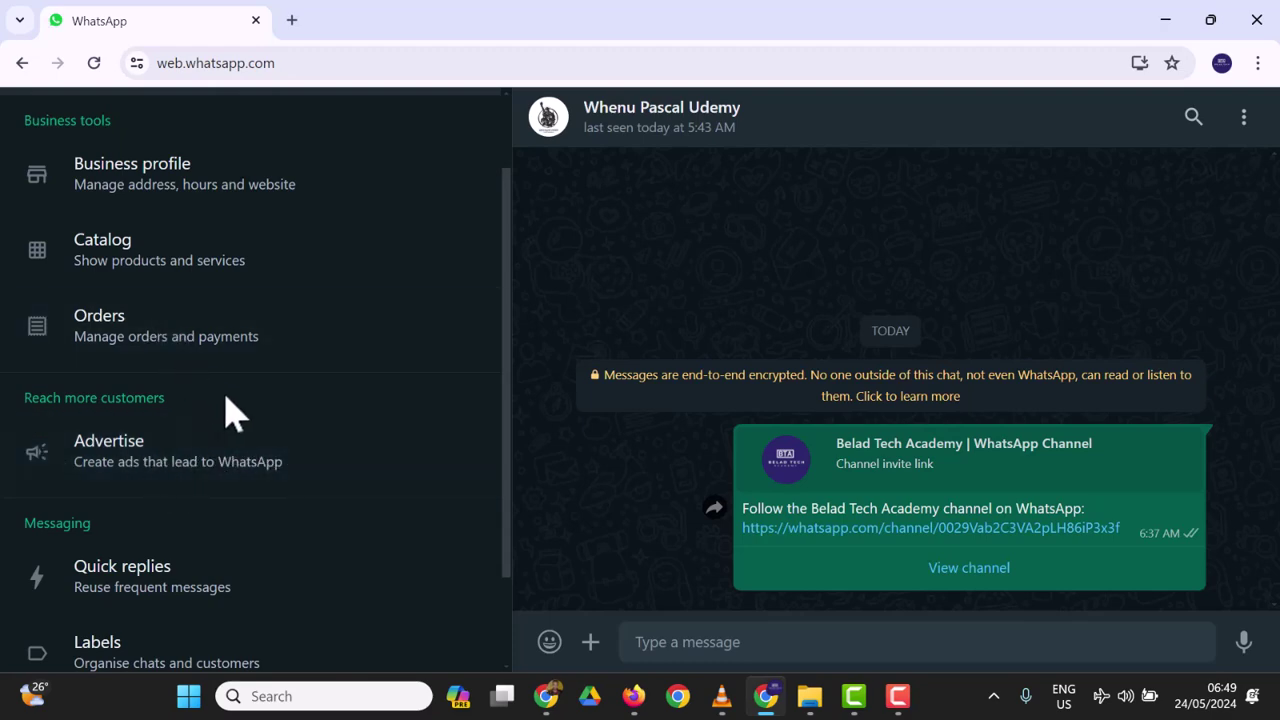
pyautogui.scroll(-1, 236, 450)
pyautogui.click(100, 548)
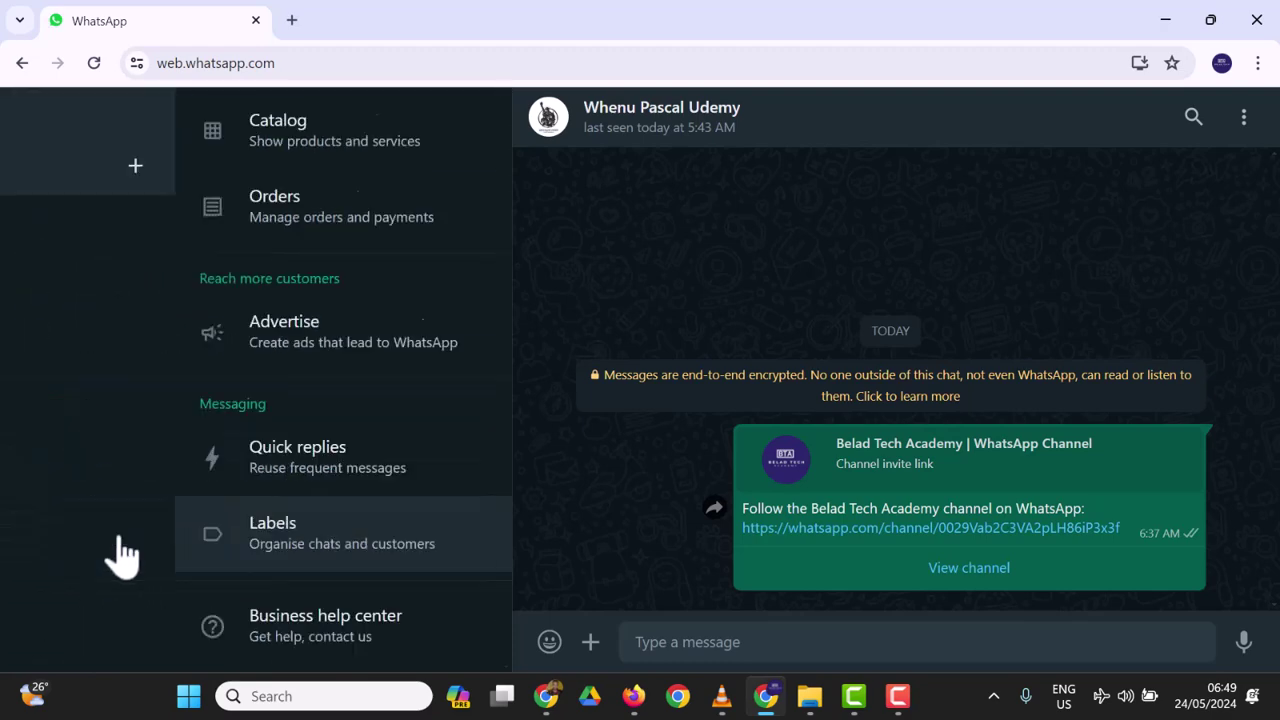
pyautogui.click(140, 470)
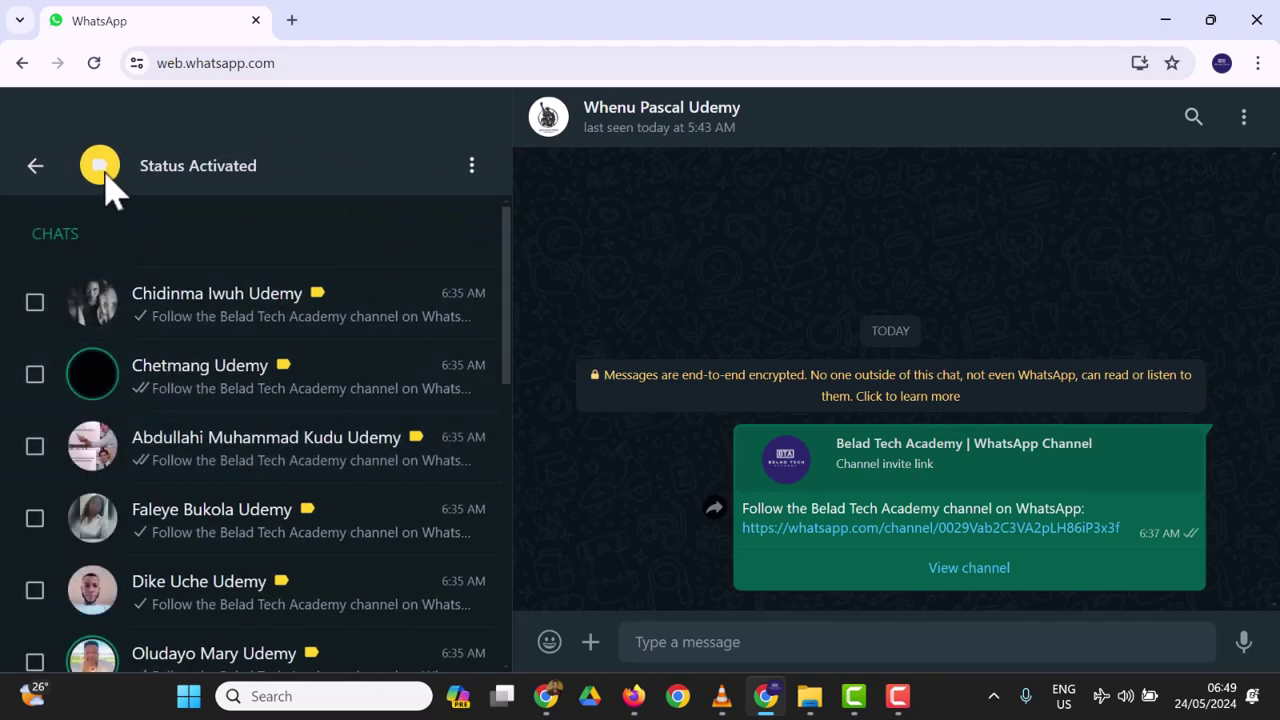
pyautogui.click(472, 165)
pyautogui.click(417, 279)
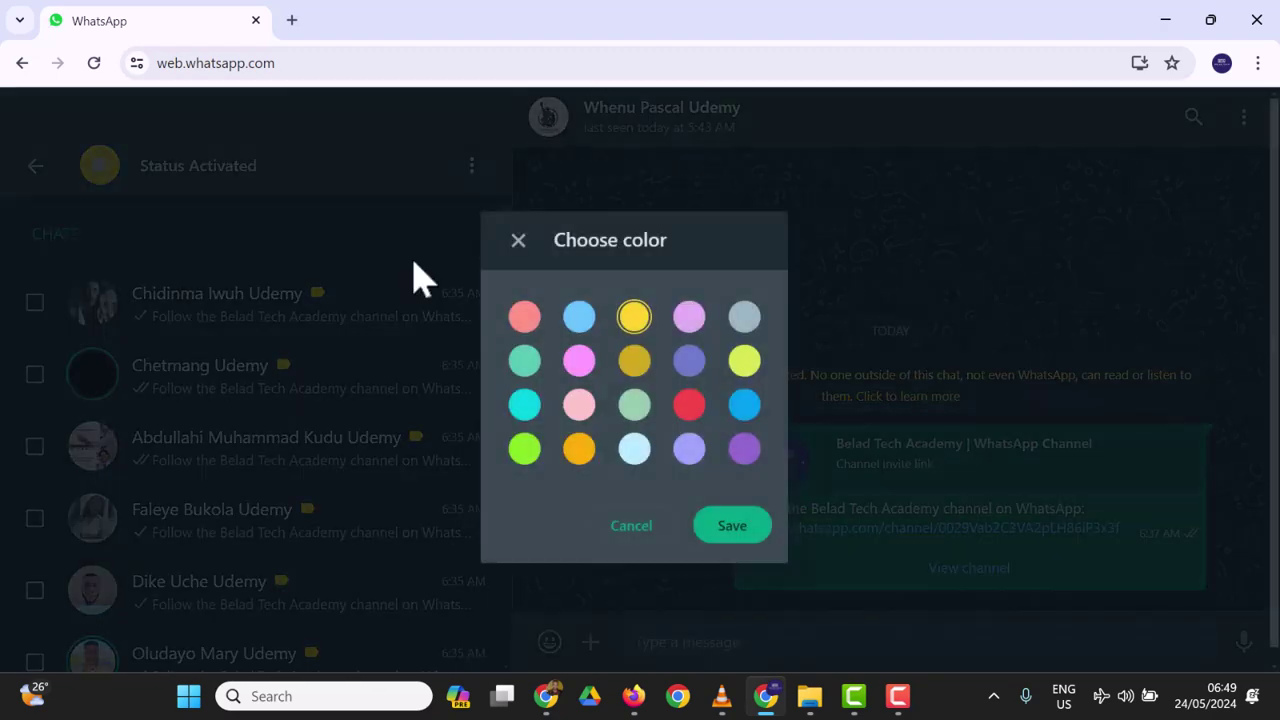
pyautogui.click(516, 240)
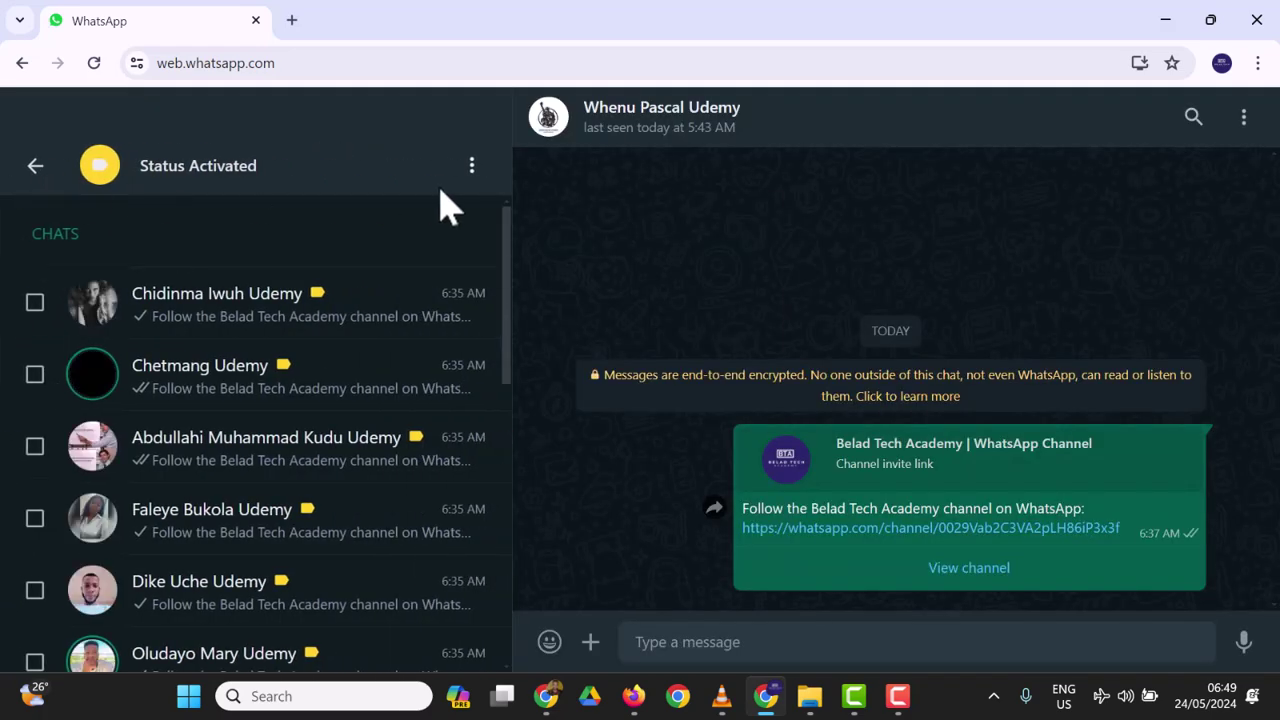
pyautogui.click(470, 168)
pyautogui.click(410, 222)
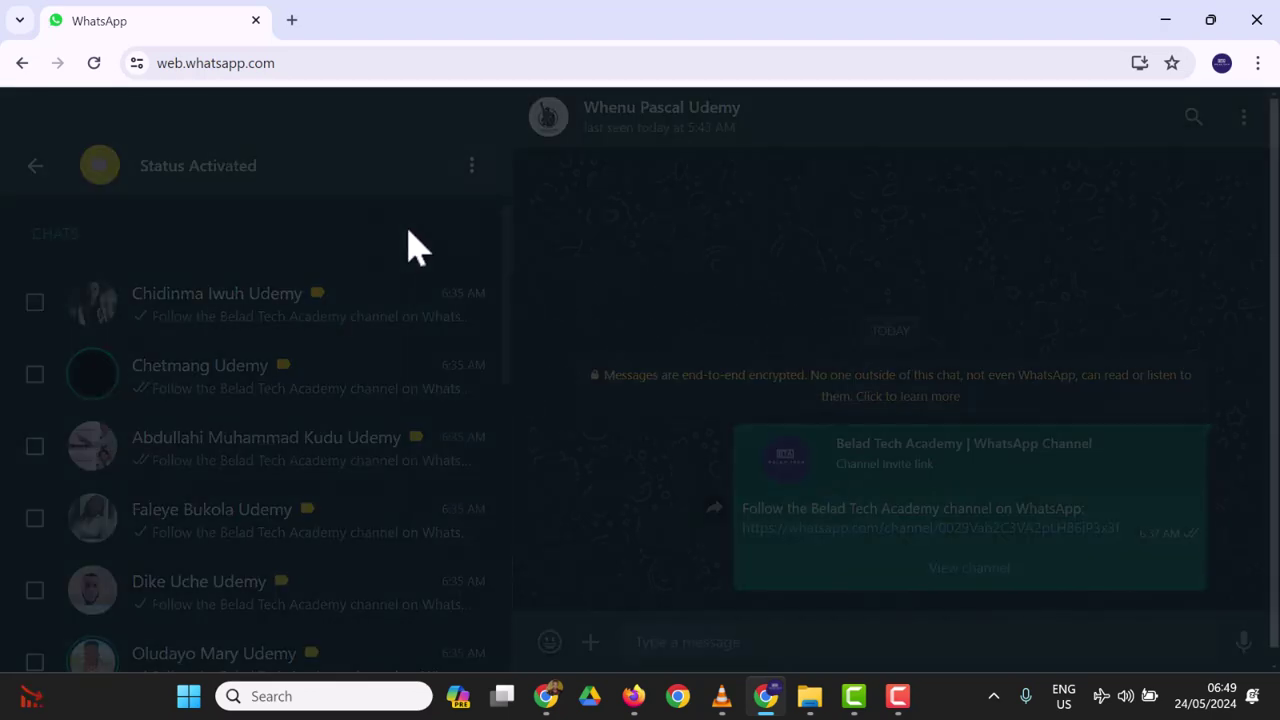
pyautogui.click(471, 299)
pyautogui.click(472, 167)
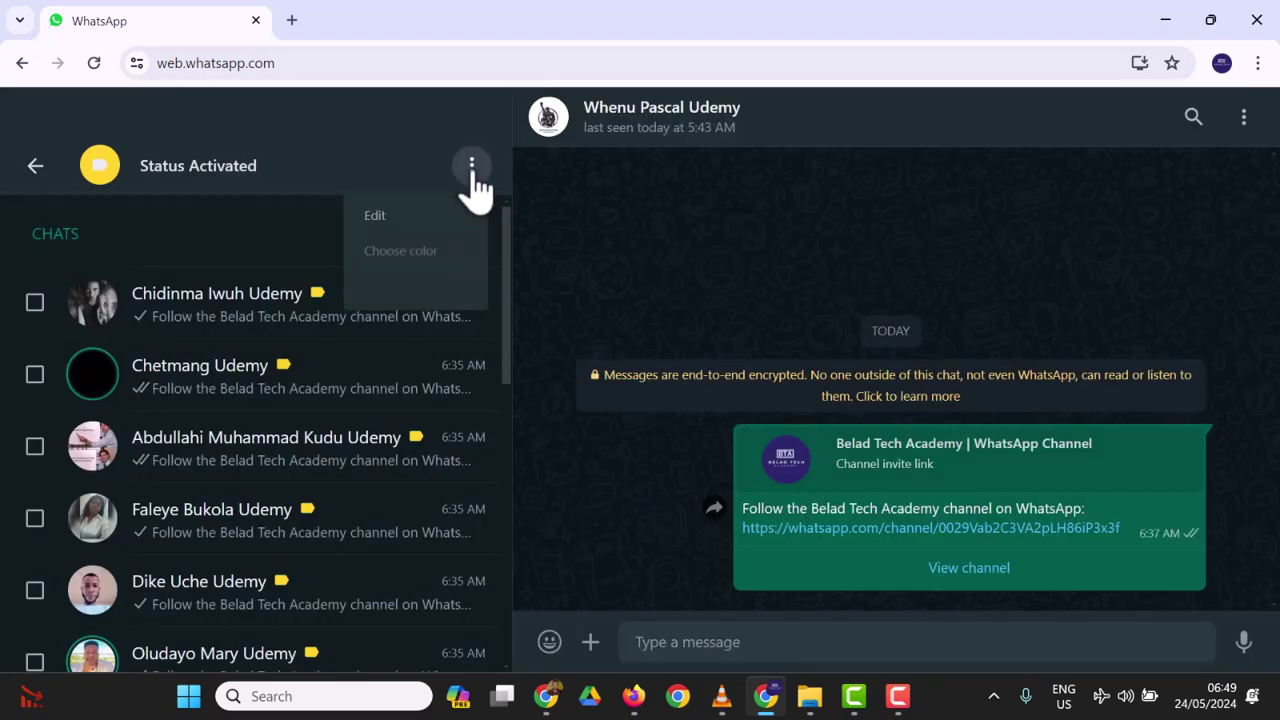
pyautogui.click(472, 167)
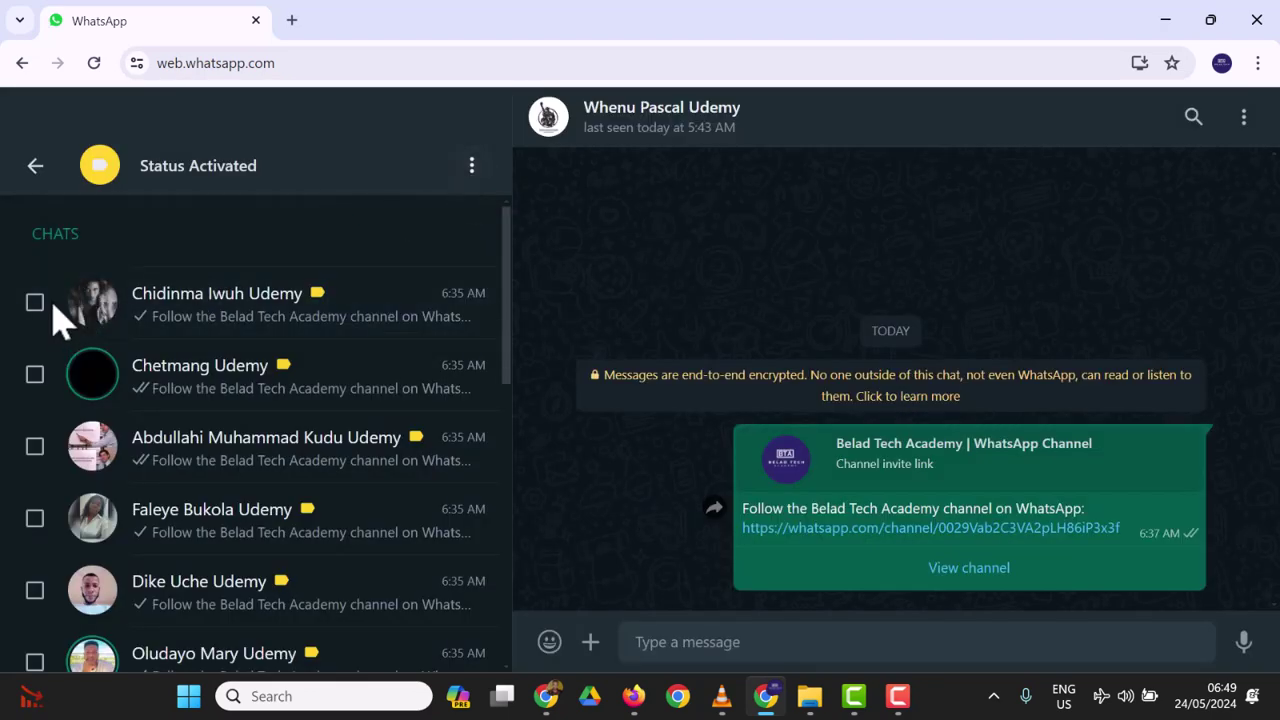
pyautogui.click(36, 168)
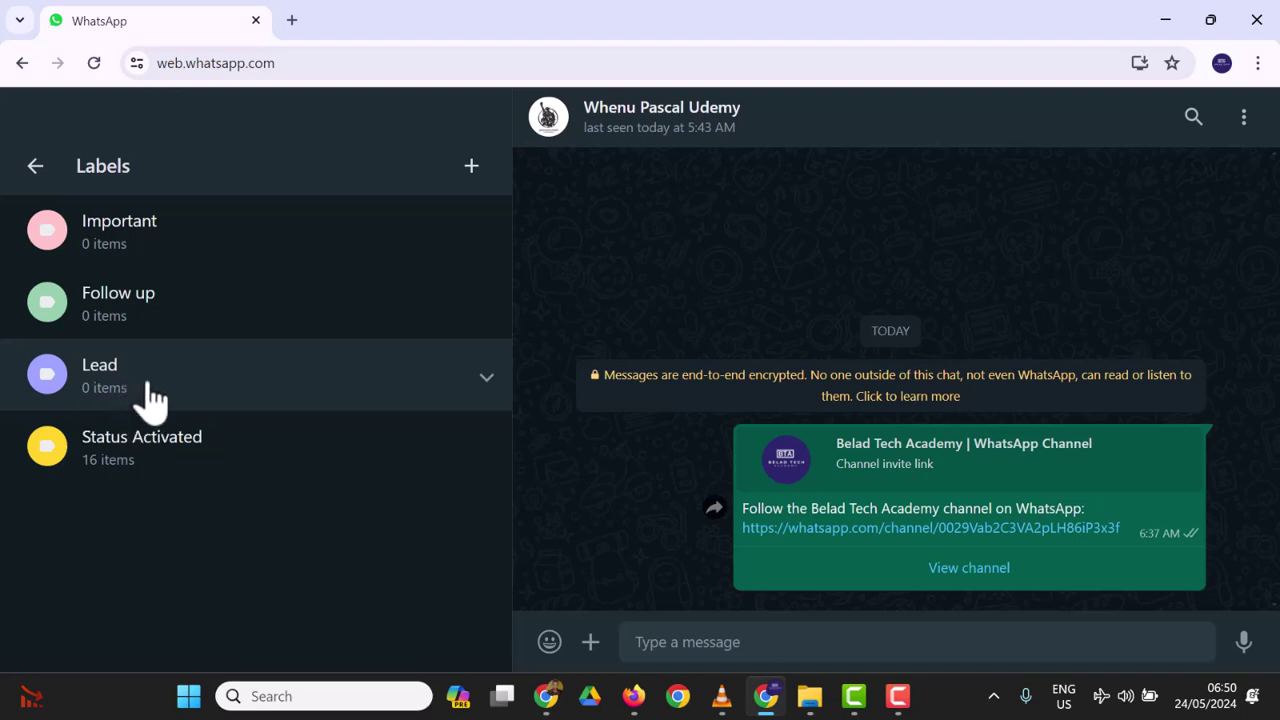
# Step: Return to Business tools and open Quick replies, which lists the saved 'thanks' reply
pyautogui.click(36, 172)
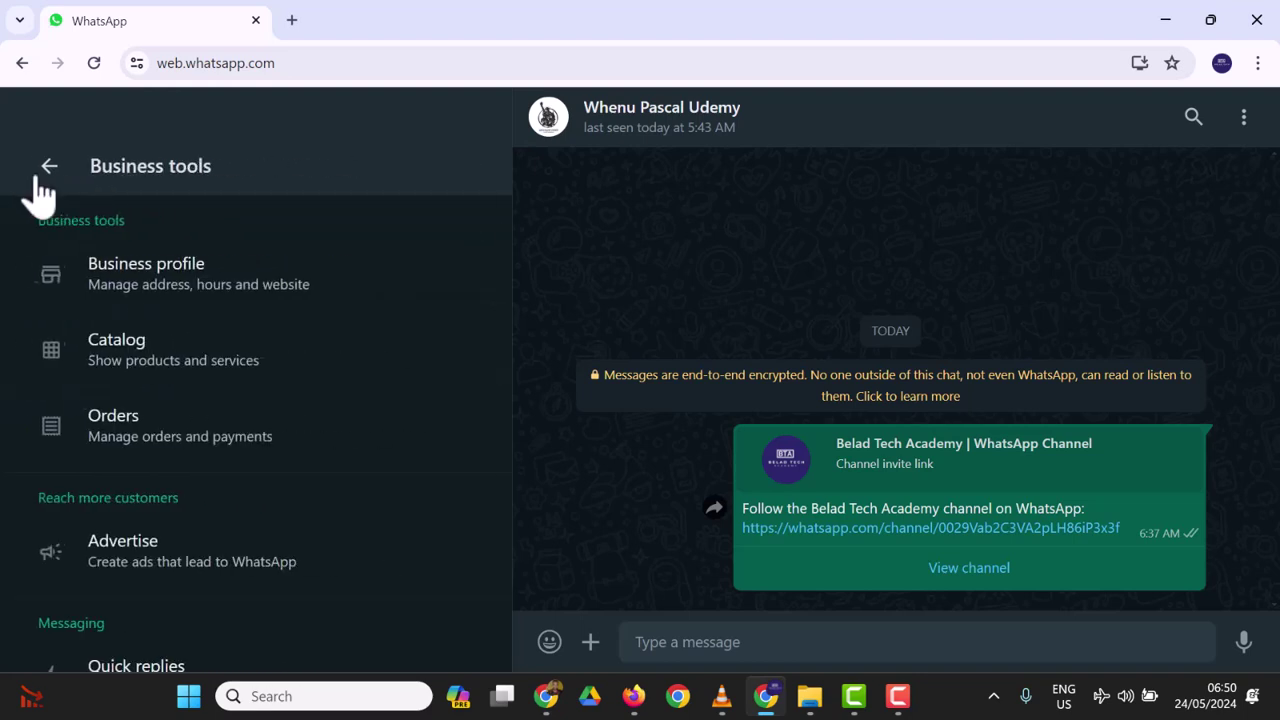
pyautogui.scroll(-2, 234, 394)
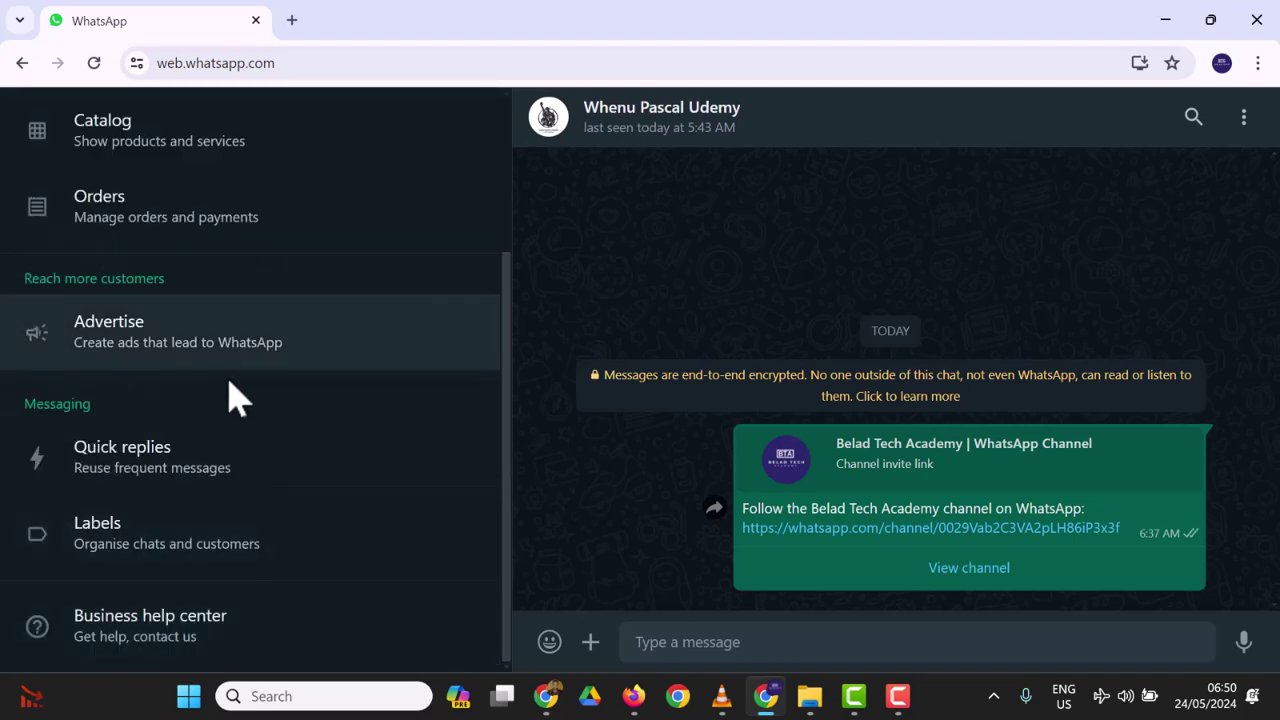
pyautogui.click(188, 486)
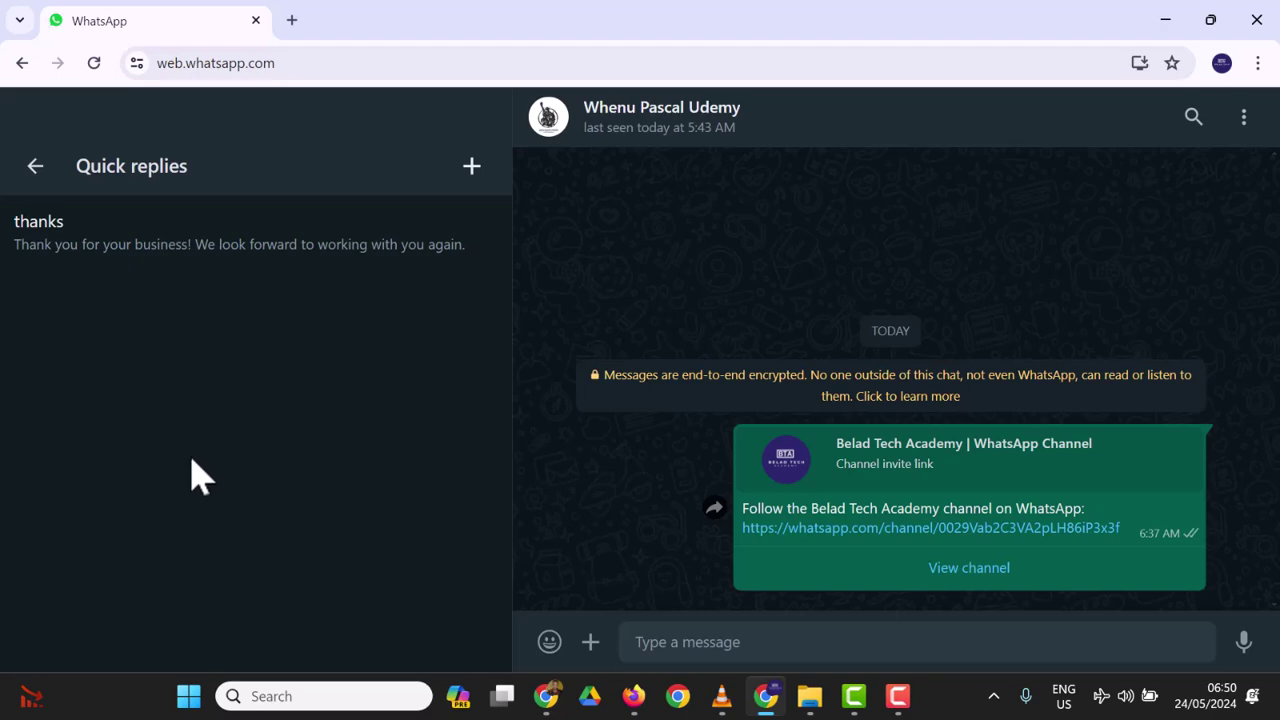
# Step: Switch to the ChatGPT conversation and discard the edit to the earlier prompt
pyautogui.click(546, 696)
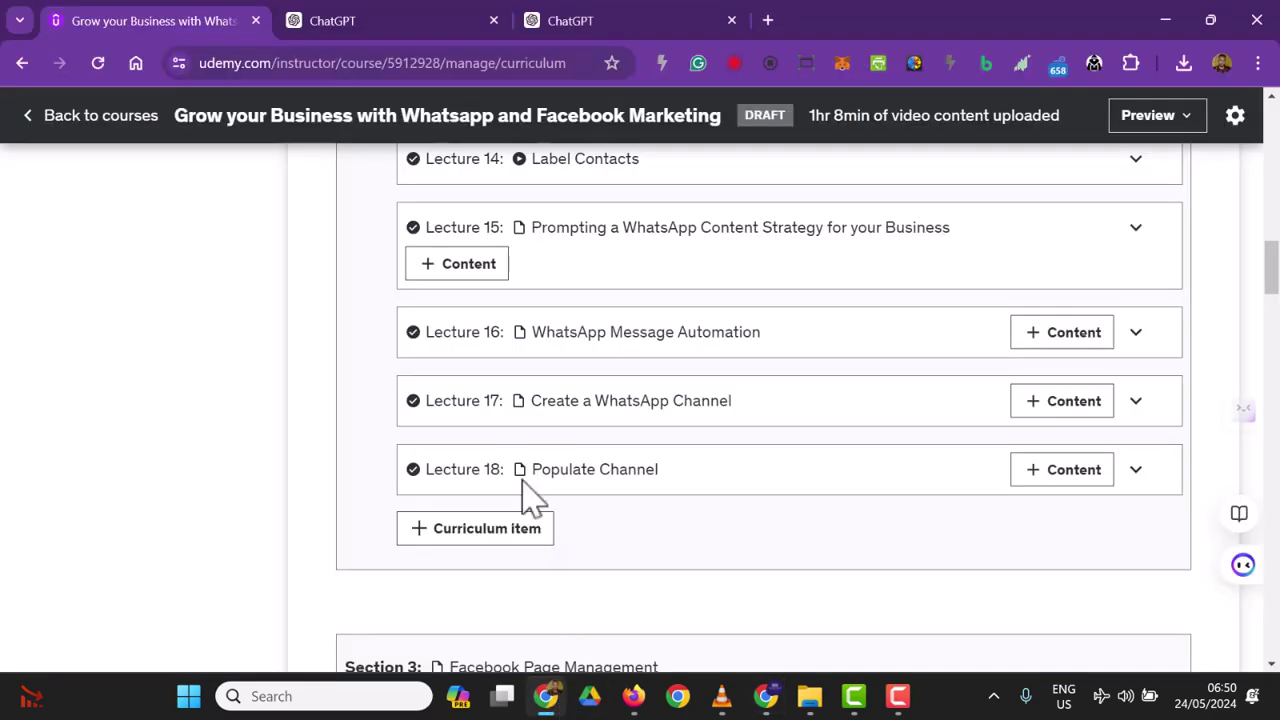
pyautogui.click(410, 18)
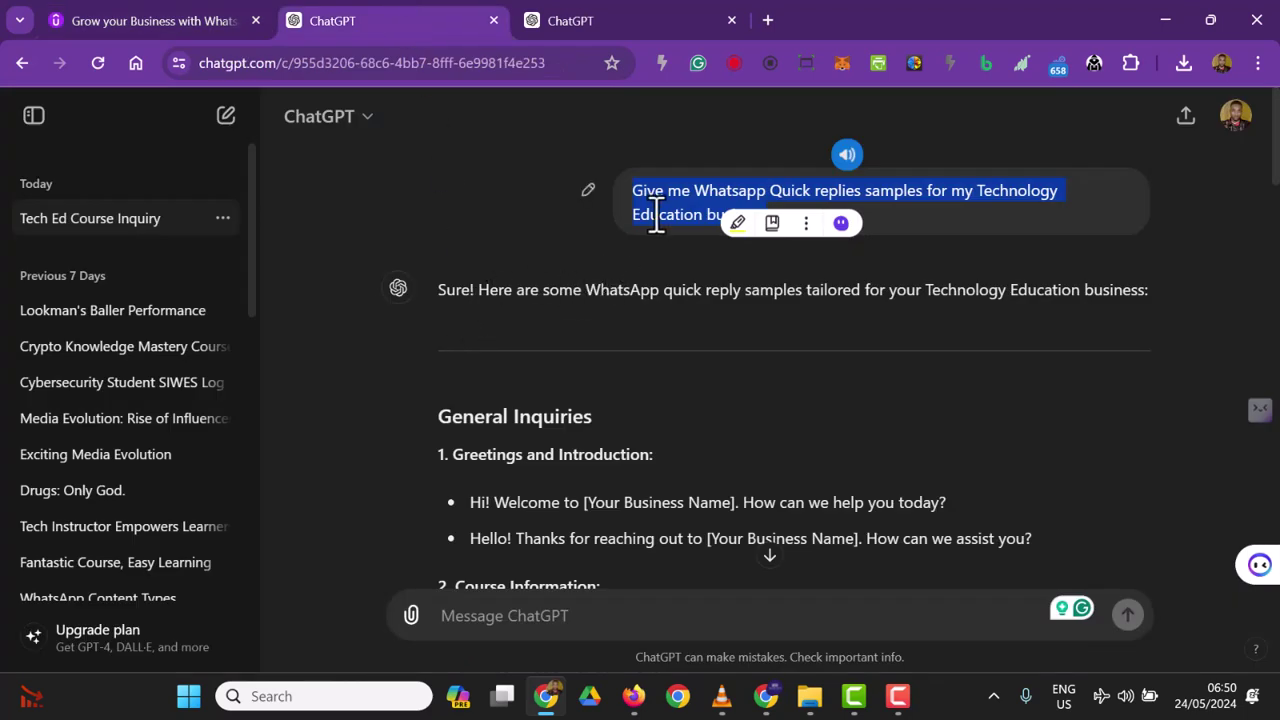
pyautogui.click(532, 232)
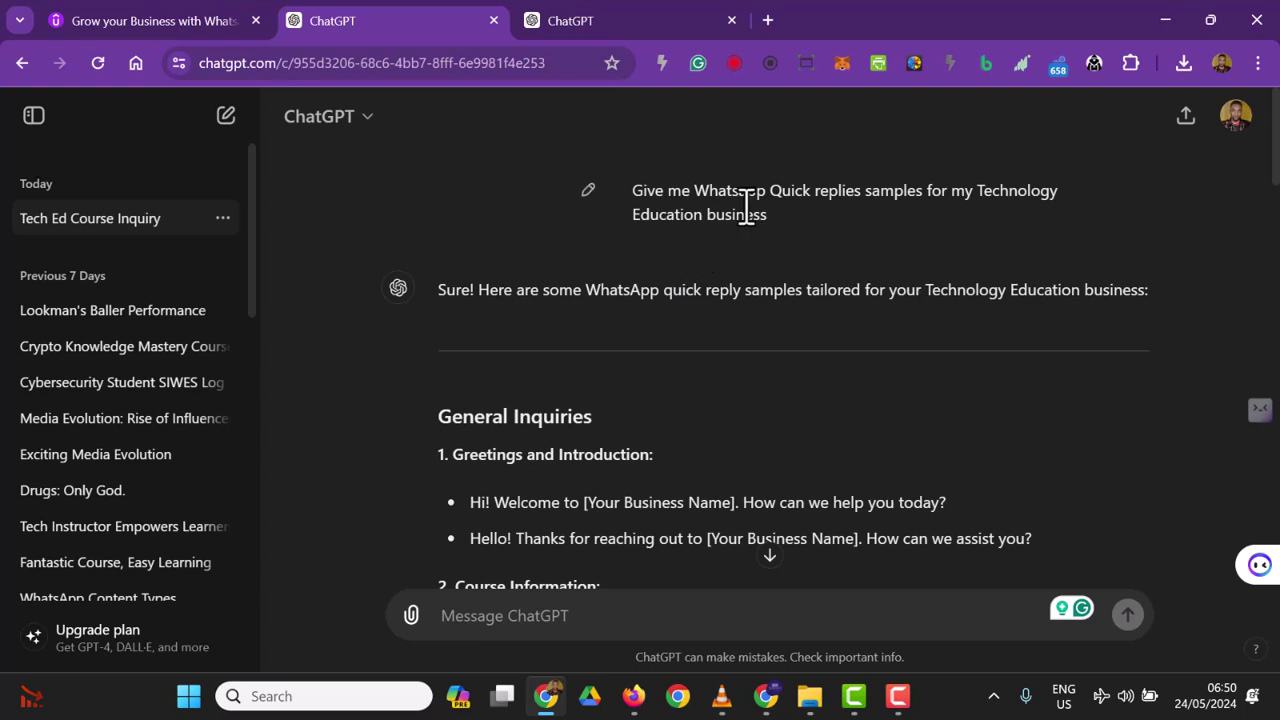
pyautogui.click(589, 191)
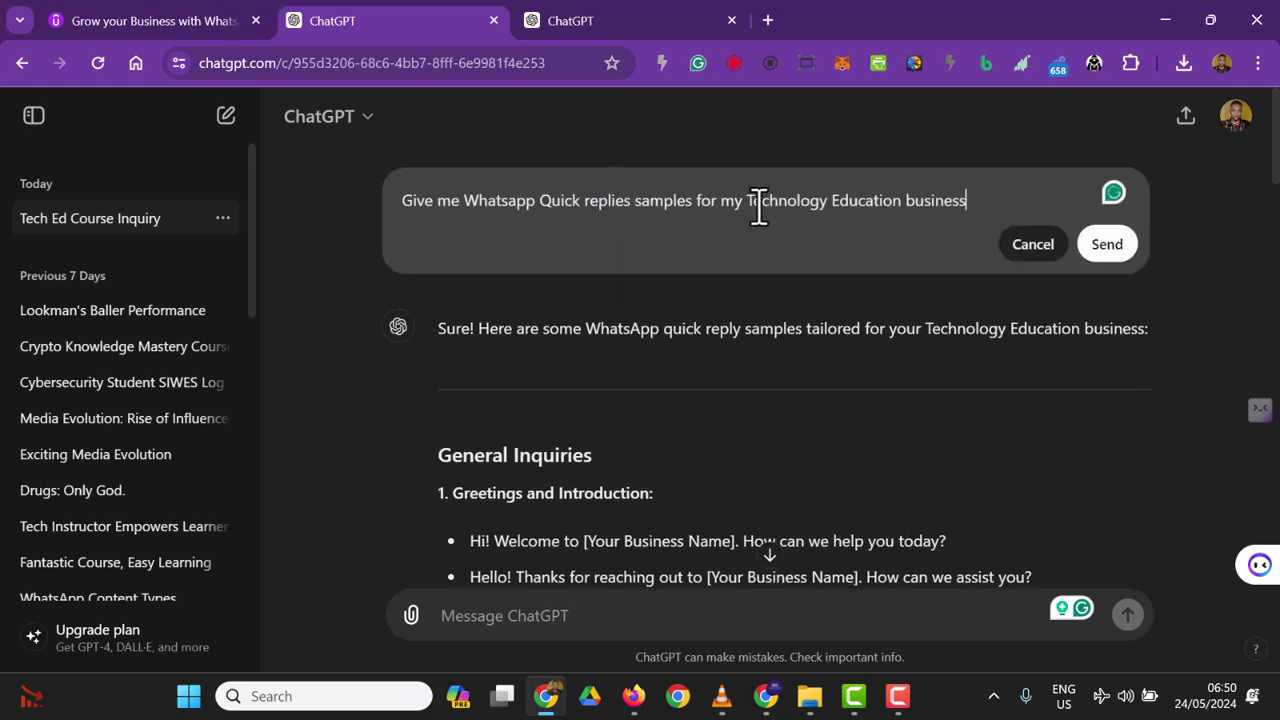
pyautogui.click(1033, 250)
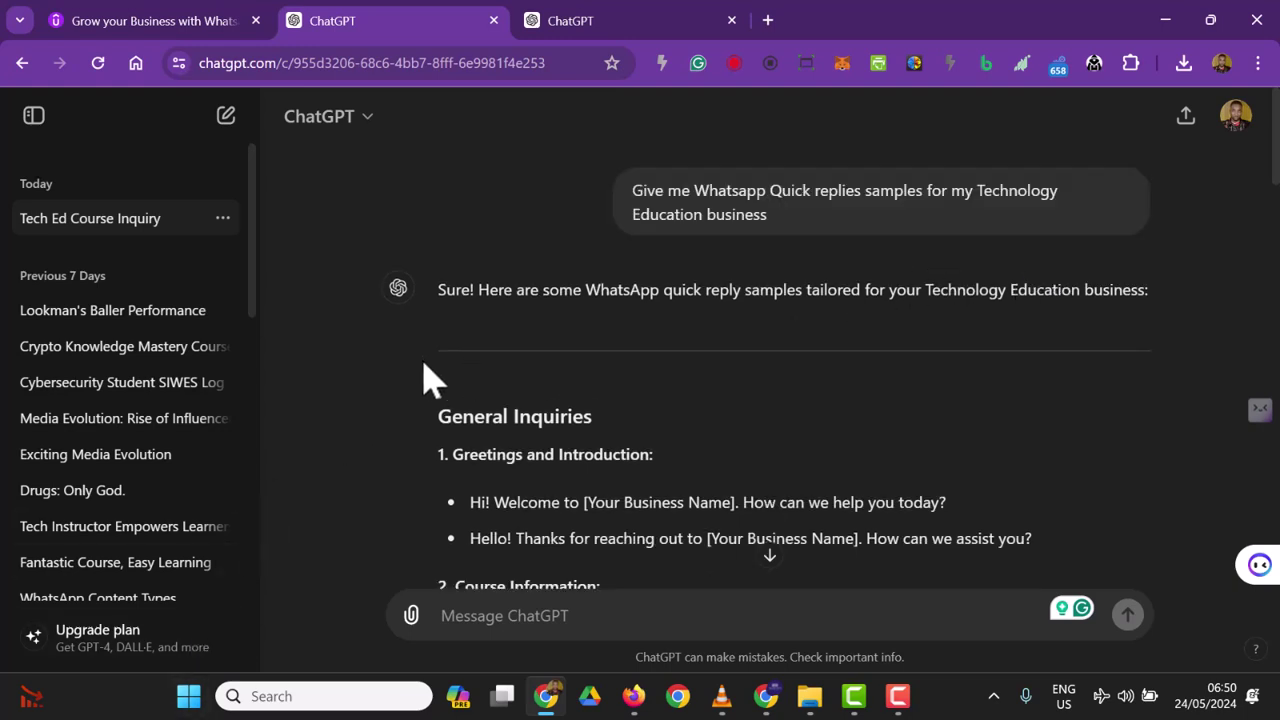
pyautogui.scroll(-1, 585, 400)
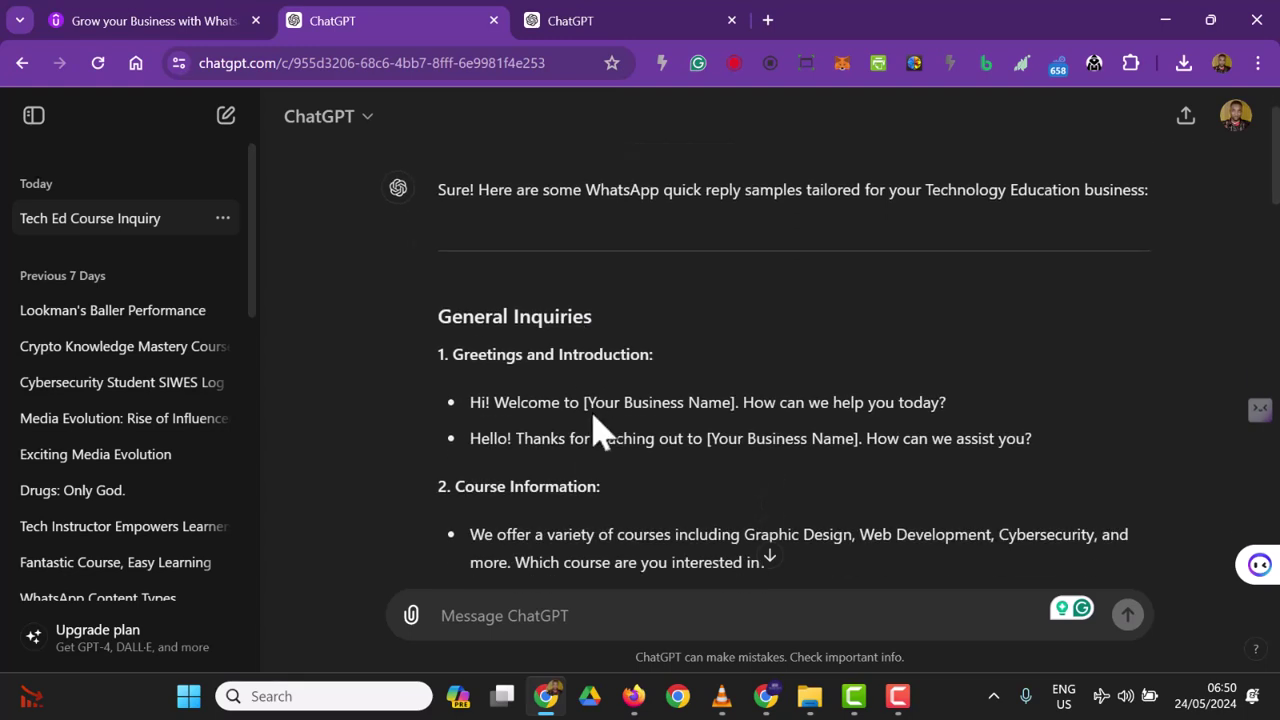
# Step: Copy the greeting 'Hi! Welcome to [Your Business Name]. How can we help you today?'
pyautogui.tripleClick(471, 408)
pyautogui.click(652, 488)
pyautogui.tripleClick(471, 412)
pyautogui.rightClick(814, 437)
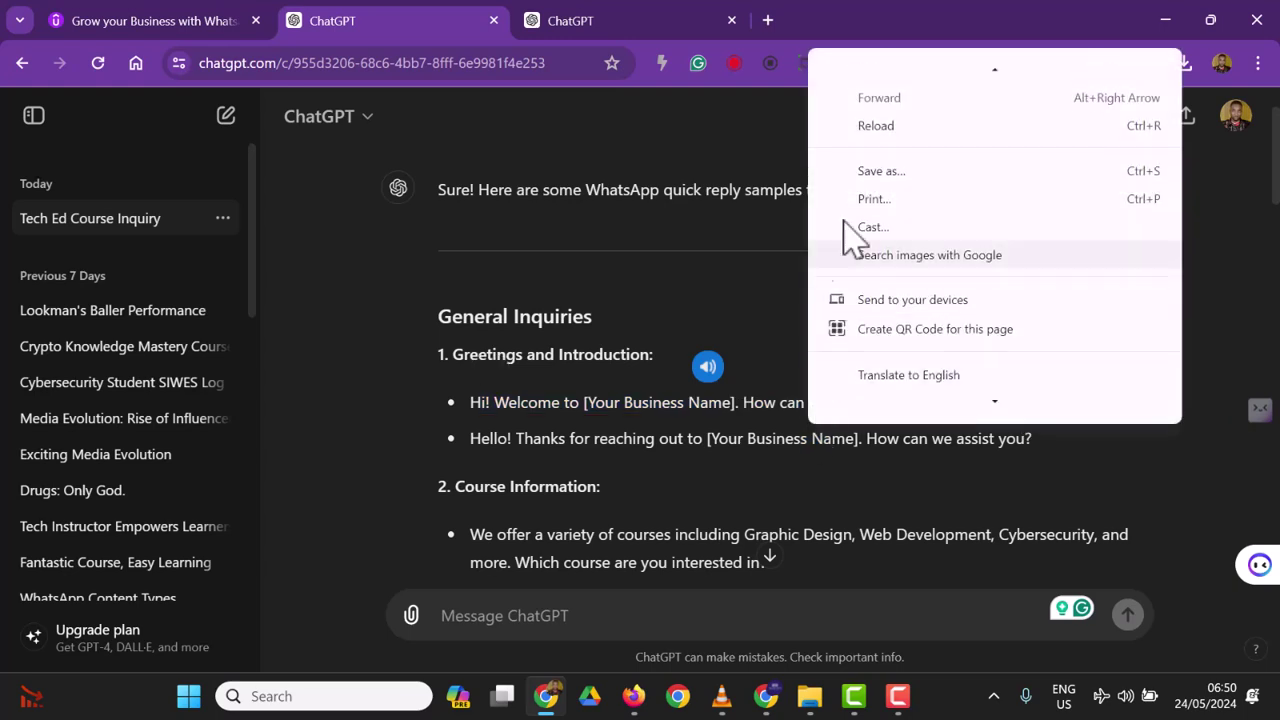
pyautogui.press('Escape')
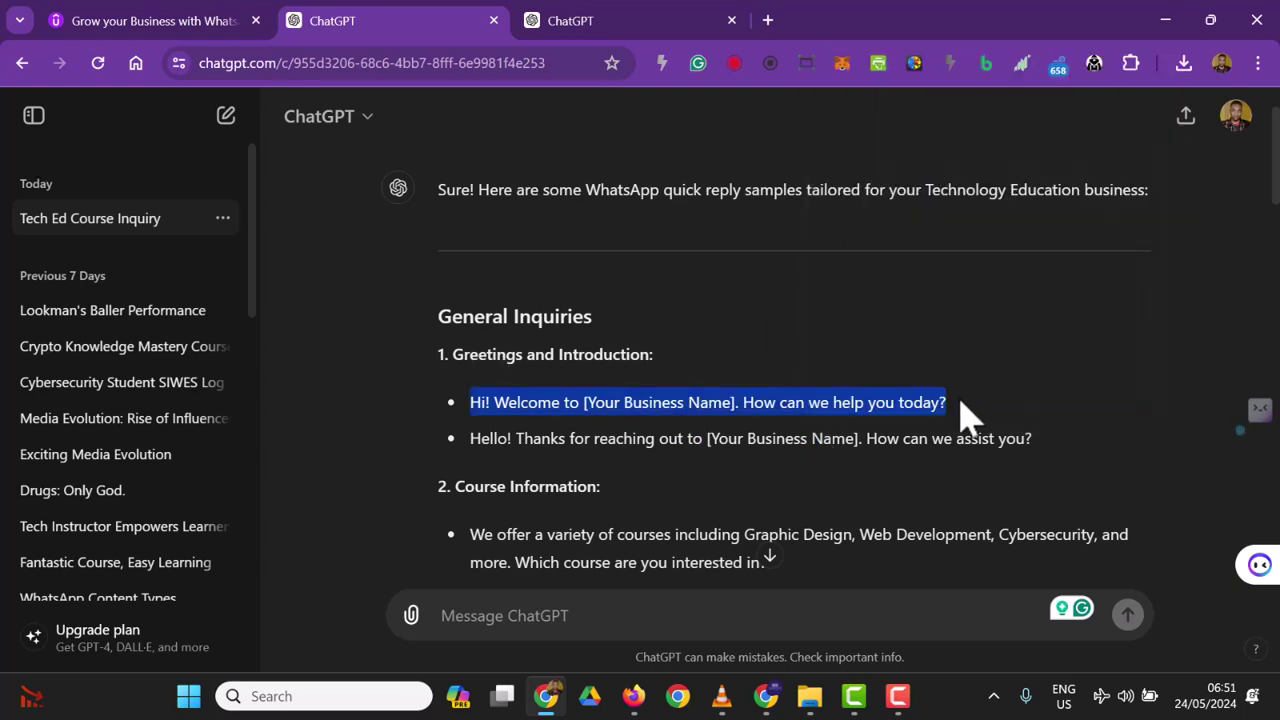
pyautogui.rightClick(893, 395)
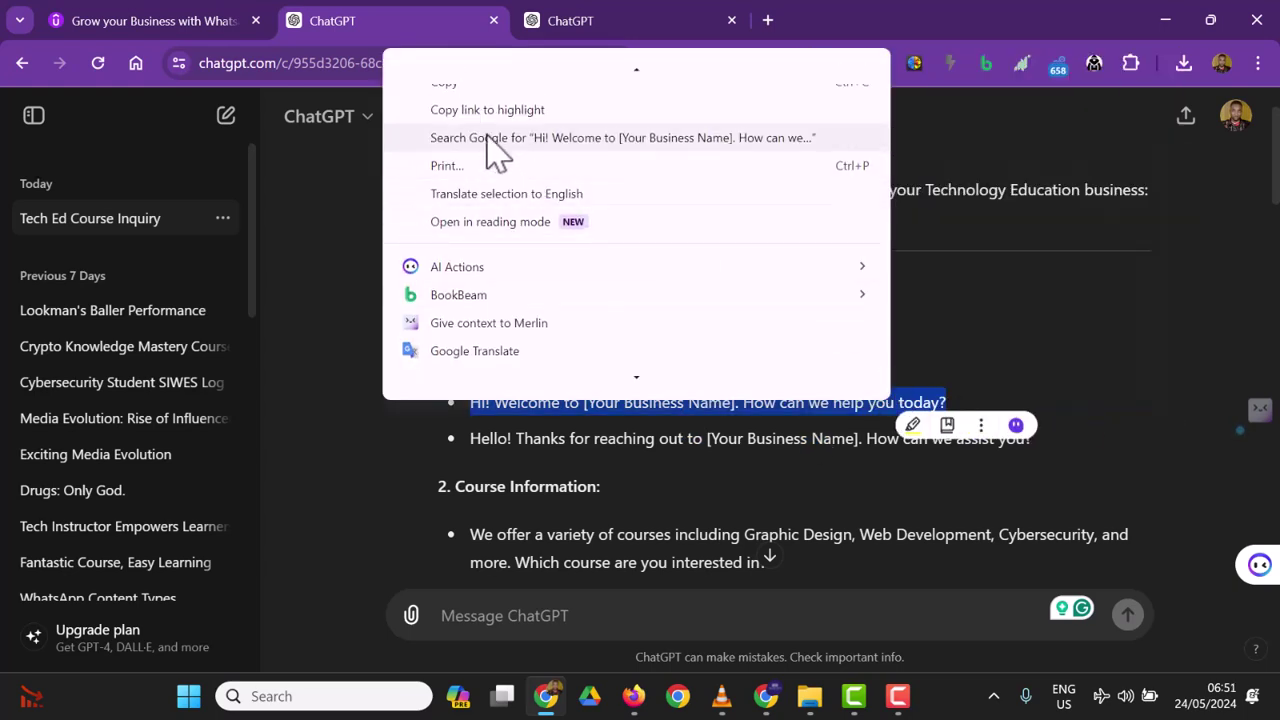
pyautogui.click(449, 72)
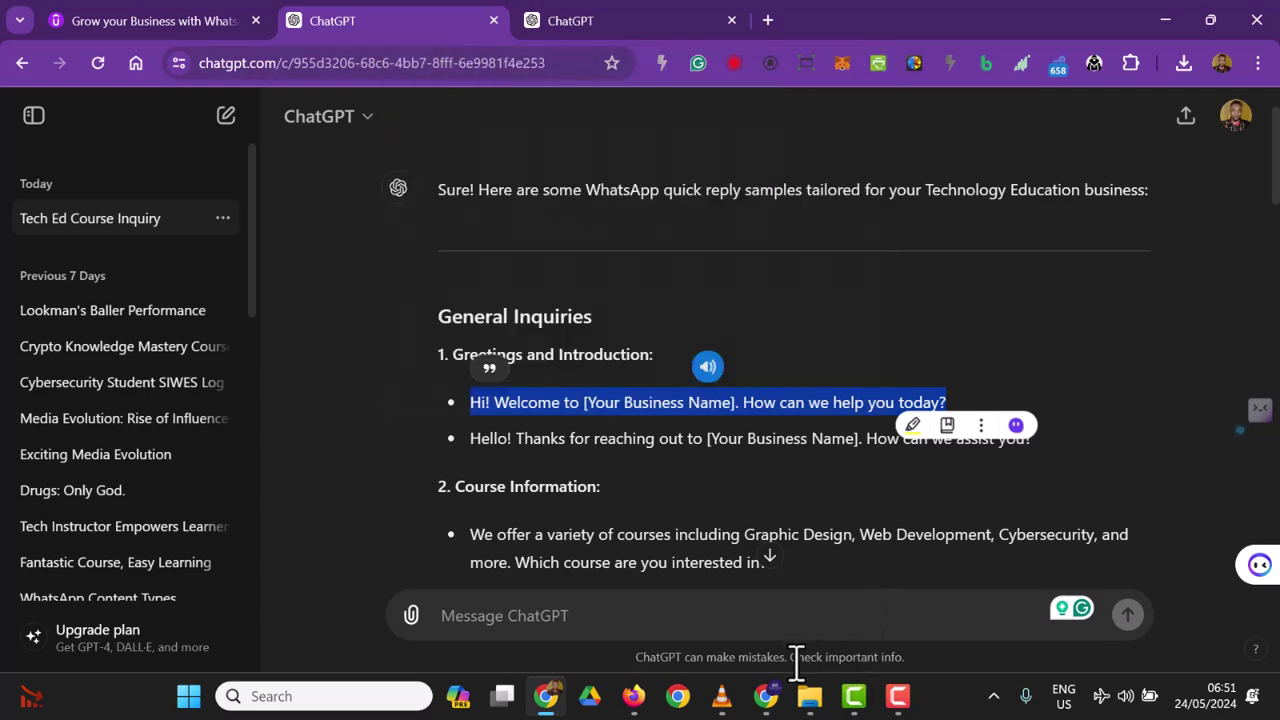
pyautogui.click(766, 696)
# Step: Save a quick reply 'Hi' with the pasted greeting, its placeholder replaced by 'Belad Tech Academy'
pyautogui.click(476, 172)
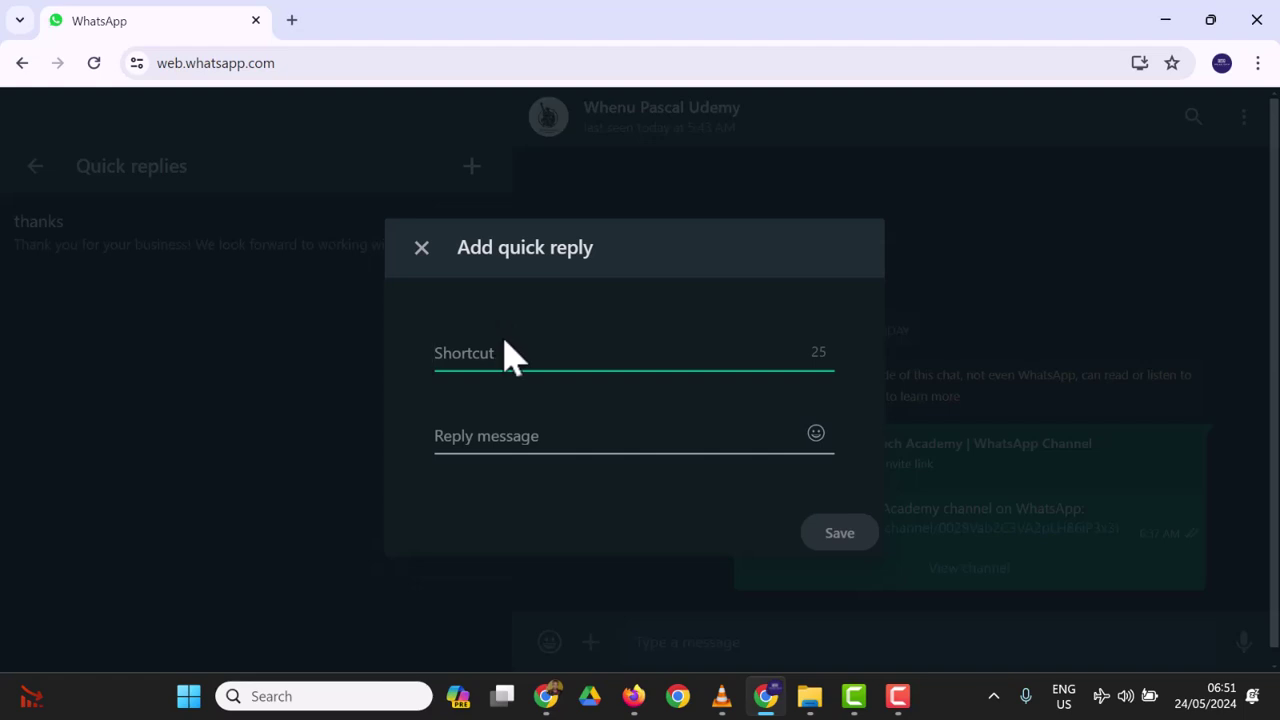
pyautogui.write('Hi')
pyautogui.click(510, 437)
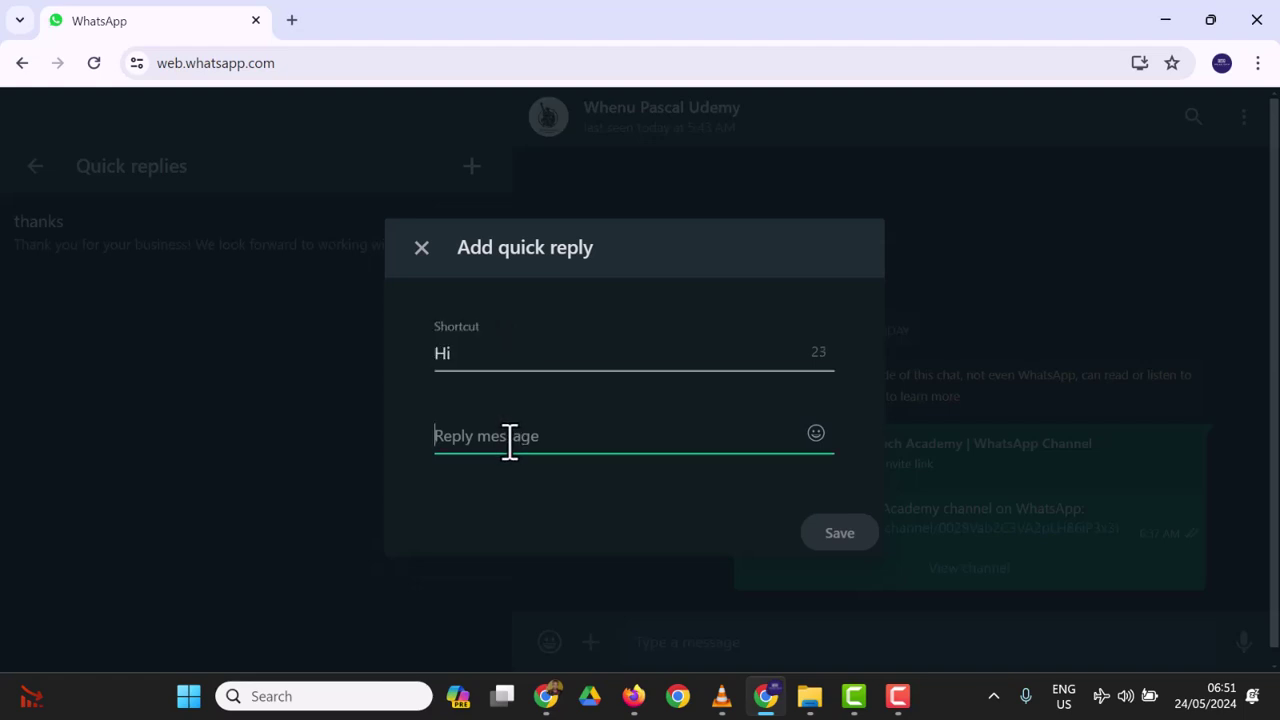
pyautogui.hotkey('ctrl', 'v')
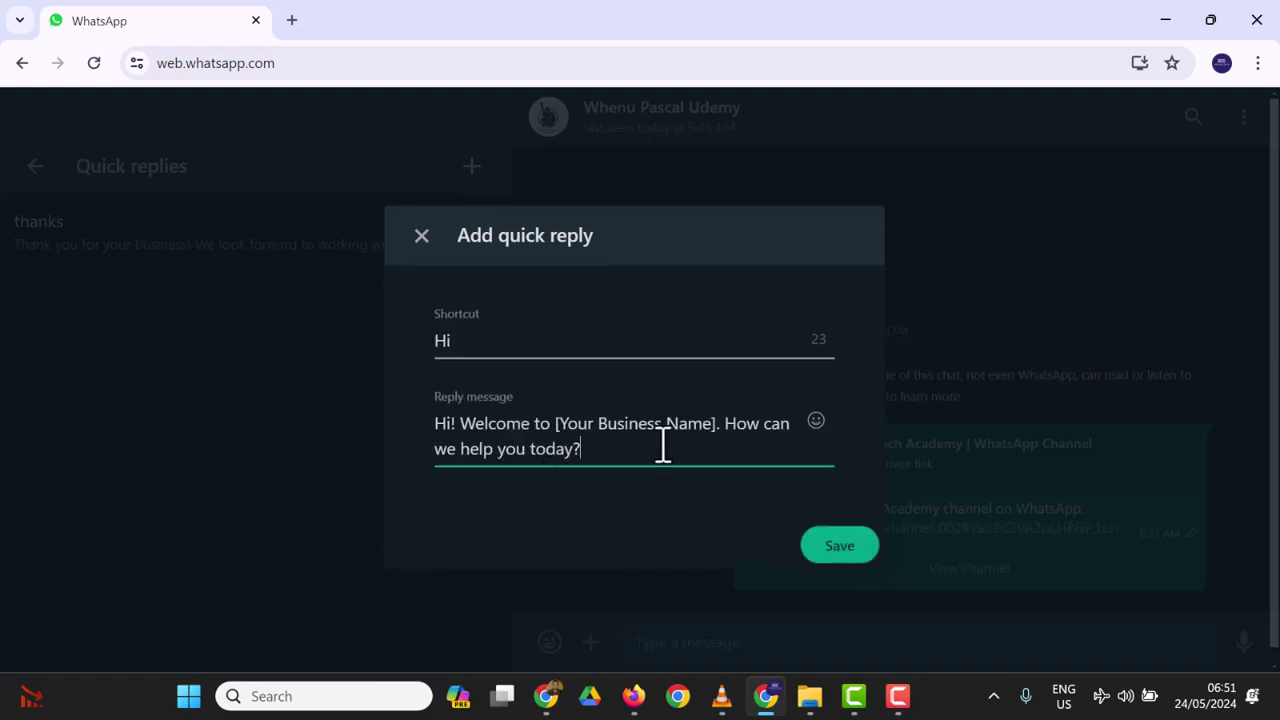
pyautogui.press('BackSpace')
pyautogui.press('BackSpace')
pyautogui.press('BackSpace')
pyautogui.press('BackSpace')
pyautogui.press('BackSpace')
pyautogui.press('BackSpace')
pyautogui.press('BackSpace')
pyautogui.press('BackSpace')
pyautogui.press('BackSpace')
pyautogui.press('BackSpace')
pyautogui.press('BackSpace')
pyautogui.press('BackSpace')
pyautogui.press('BackSpace')
pyautogui.press('BackSpace')
pyautogui.press('BackSpace')
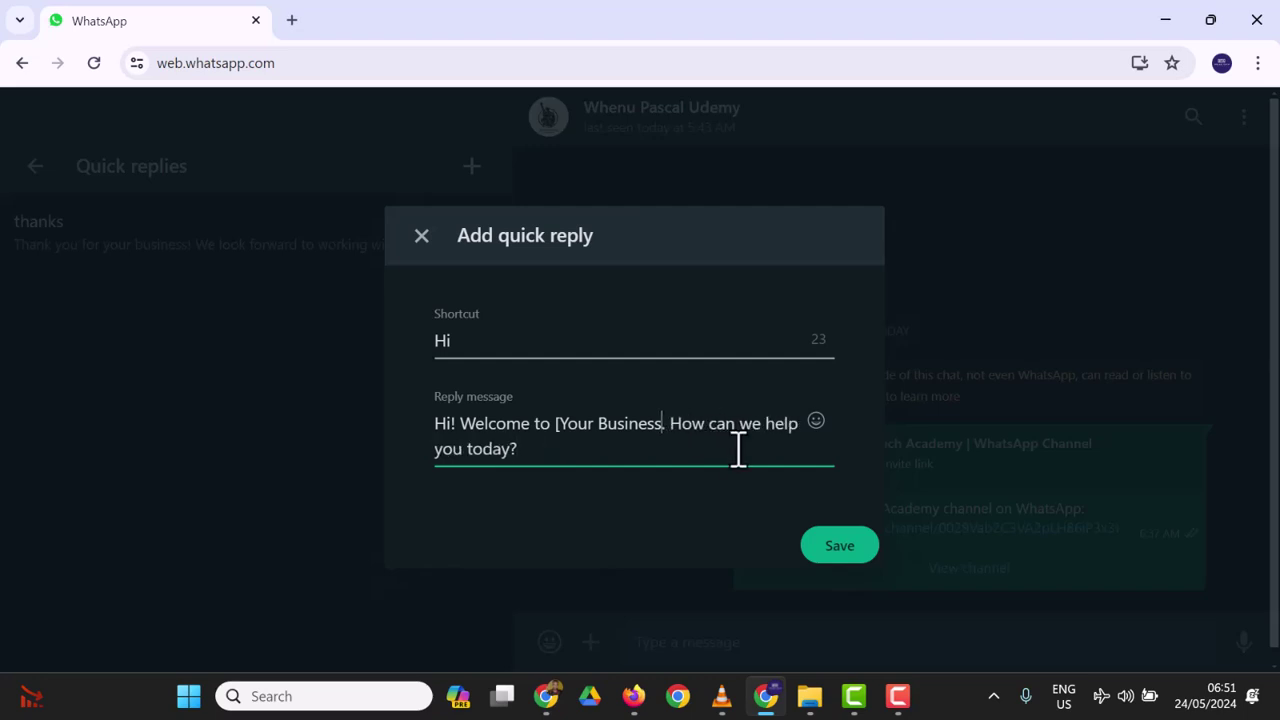
pyautogui.press('BackSpace')
pyautogui.press('BackSpace')
pyautogui.press('BackSpace')
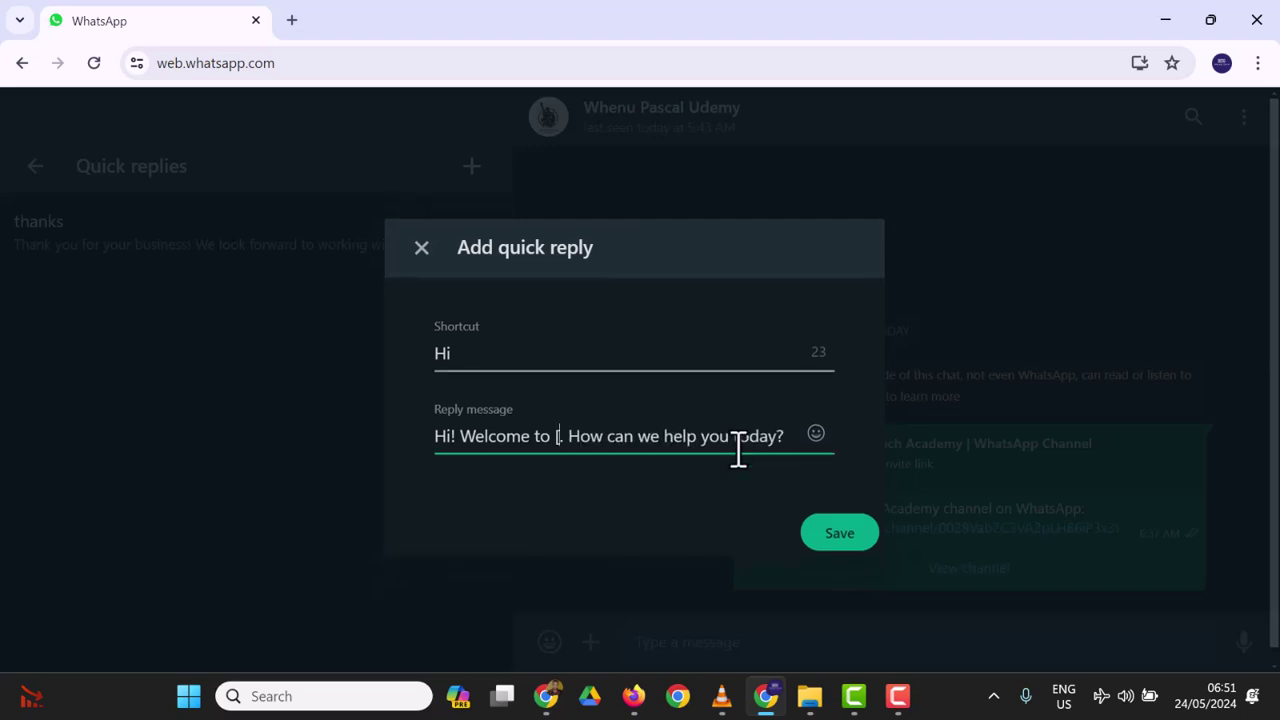
pyautogui.write('Belad Tech Ac')
pyautogui.write('ademy')
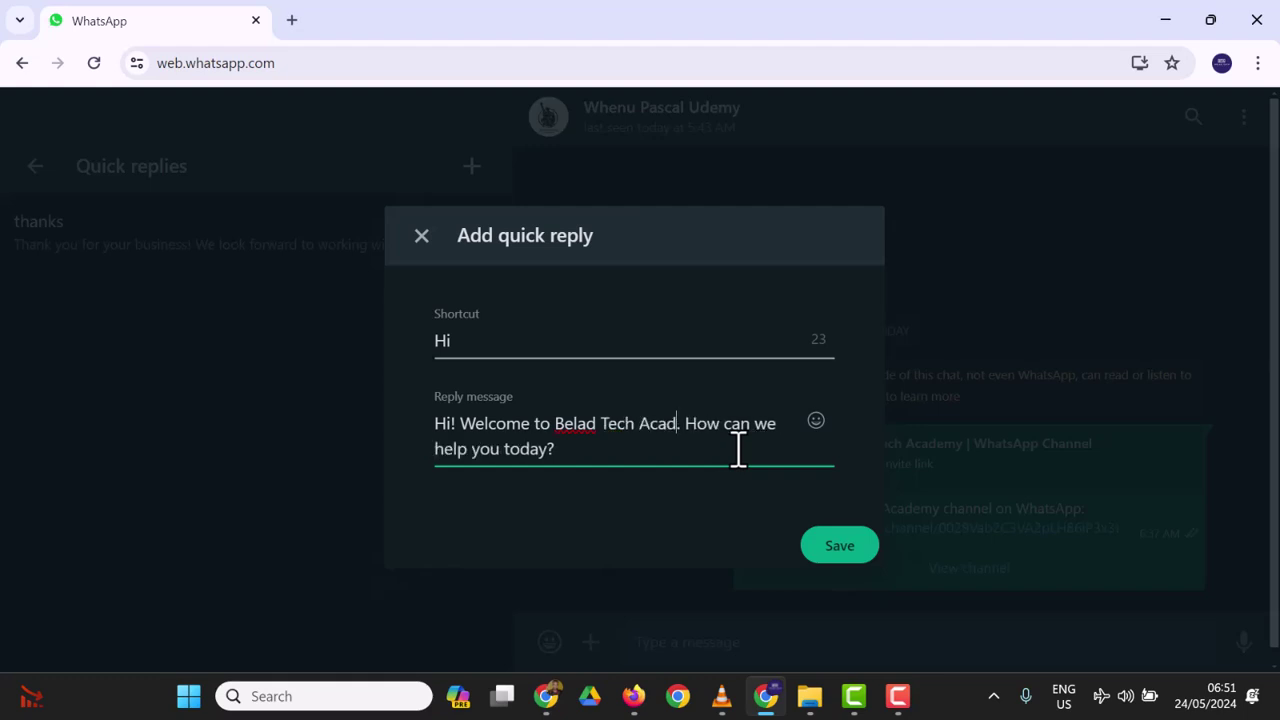
pyautogui.click(820, 549)
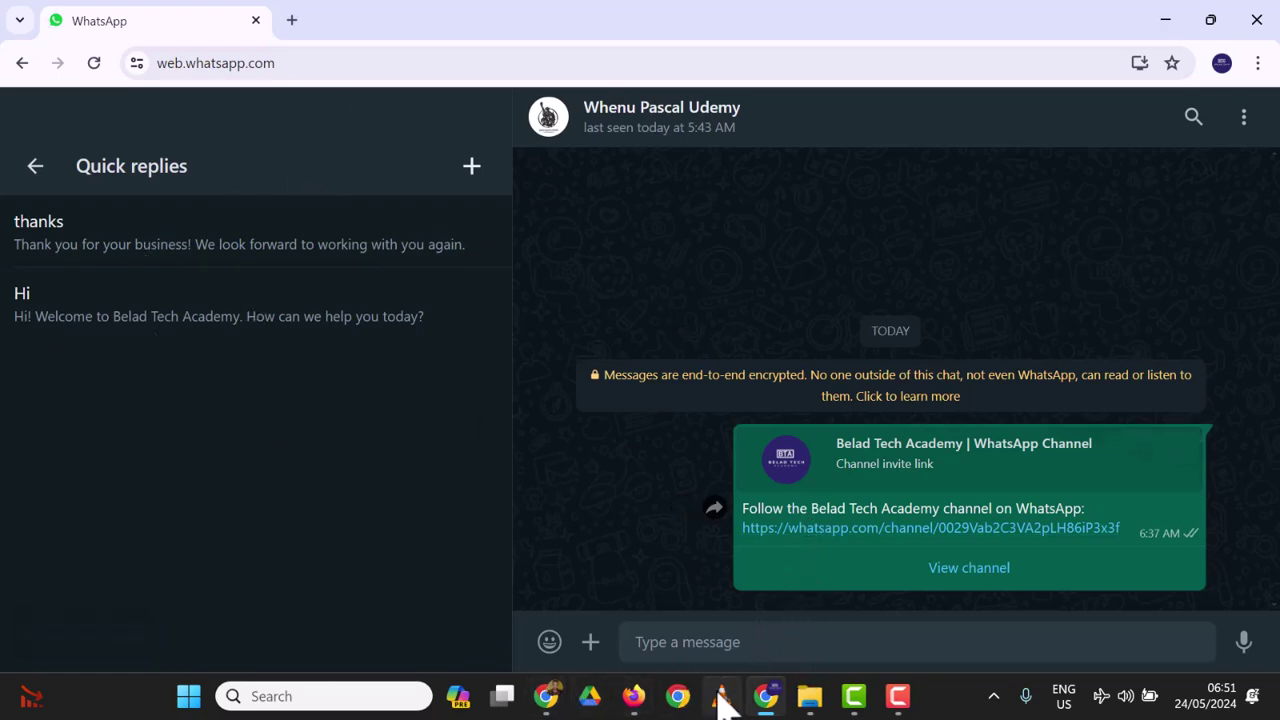
# Step: Copy the first Course Information sample from ChatGPT and return to the quick reply form
pyautogui.click(548, 696)
pyautogui.scroll(-3, 540, 470)
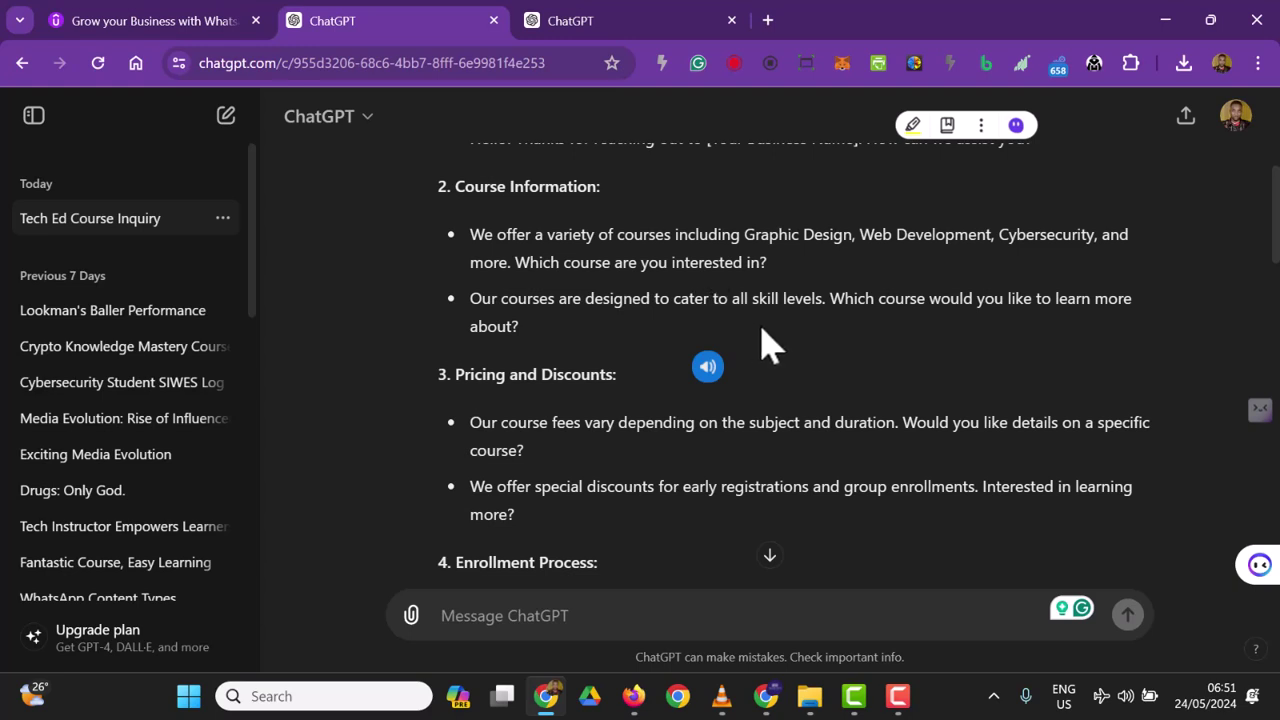
pyautogui.moveTo(480, 234); pyautogui.dragTo(686, 263)
pyautogui.rightClick(697, 264)
pyautogui.click(722, 276)
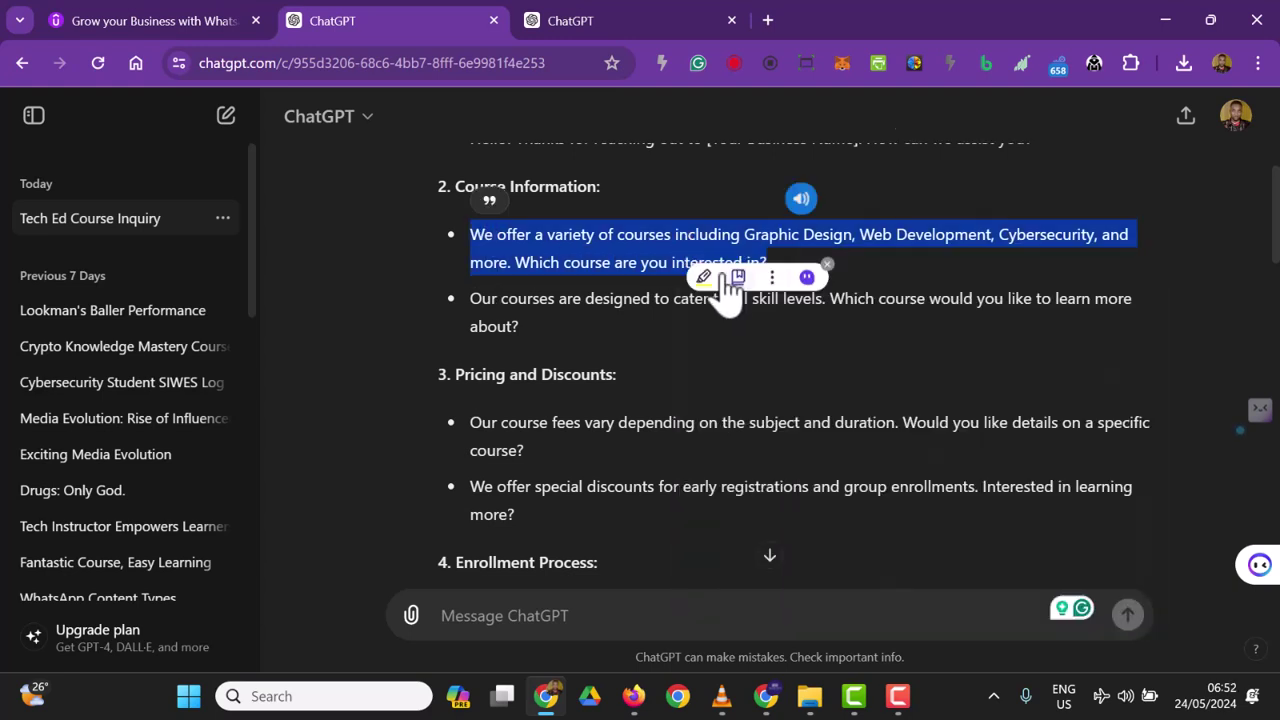
pyautogui.hotkey('alt', 'Tab')
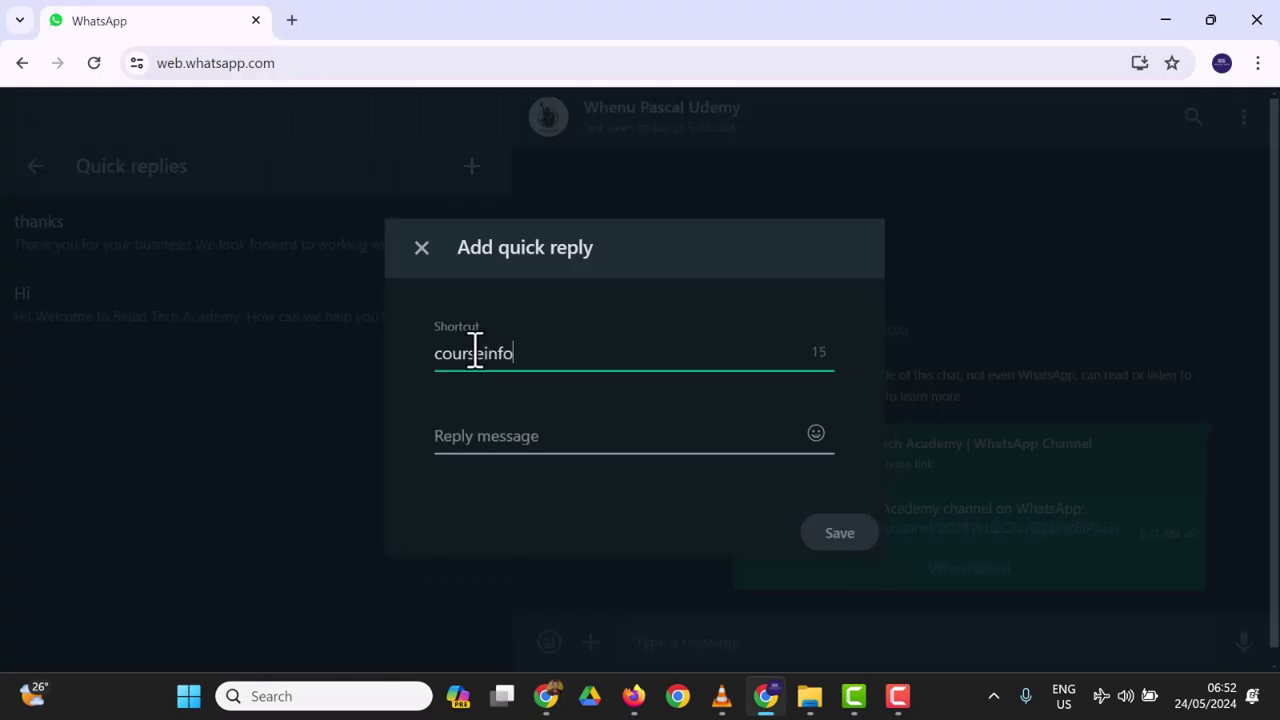
# Step: Paste the course text as the reply, add 'Web Design, Online Marketing,' and save courseinfo
pyautogui.rightClick(577, 440)
pyautogui.click(643, 300)
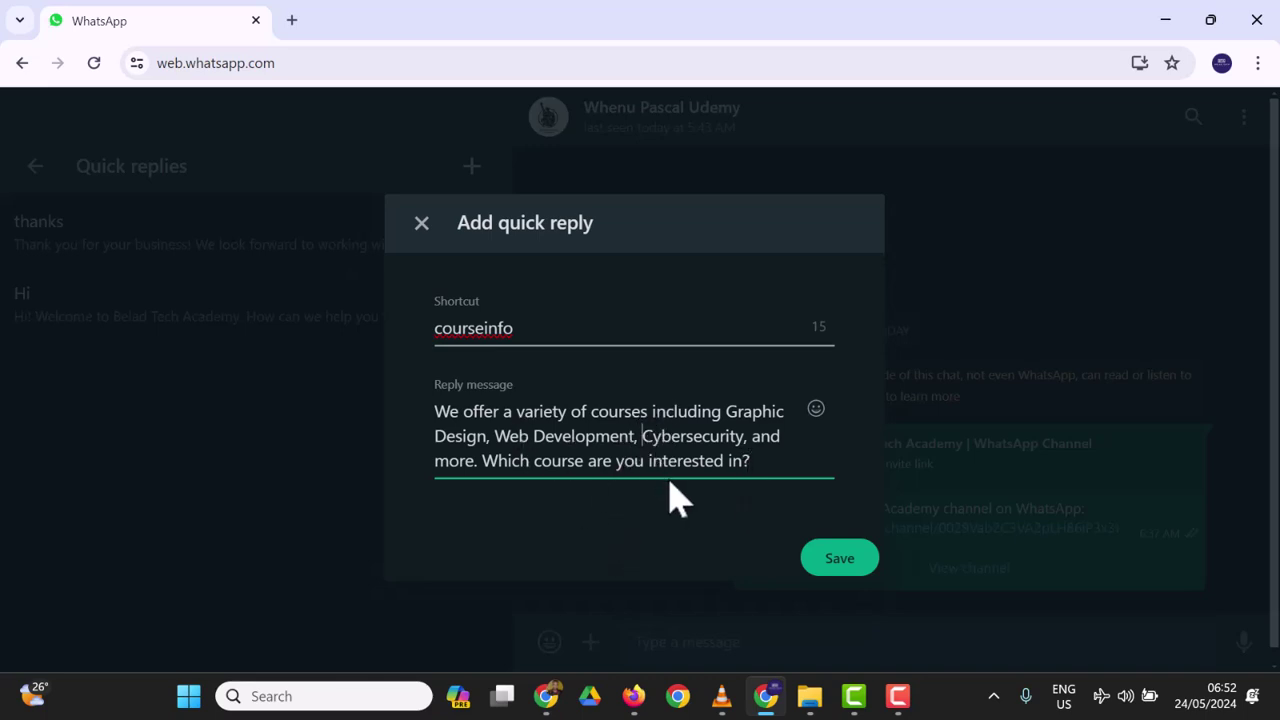
pyautogui.write('Web Design')
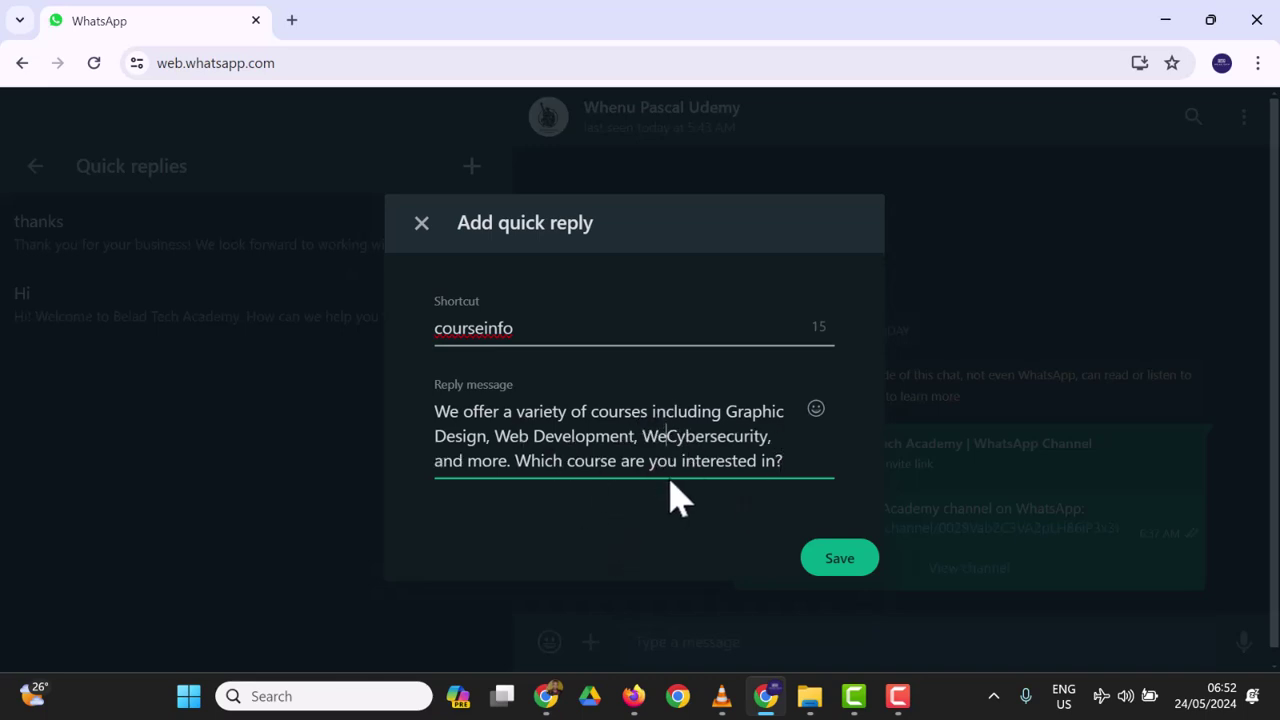
pyautogui.write(', ')
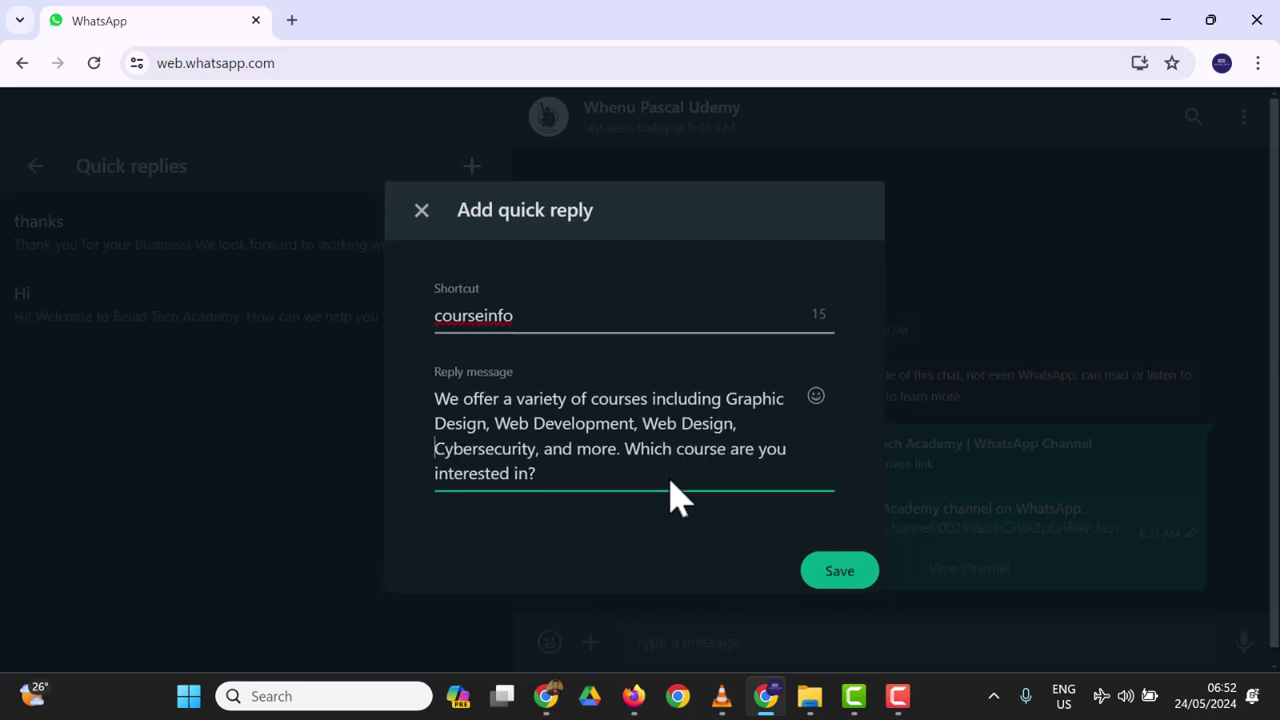
pyautogui.write('Online Marketing')
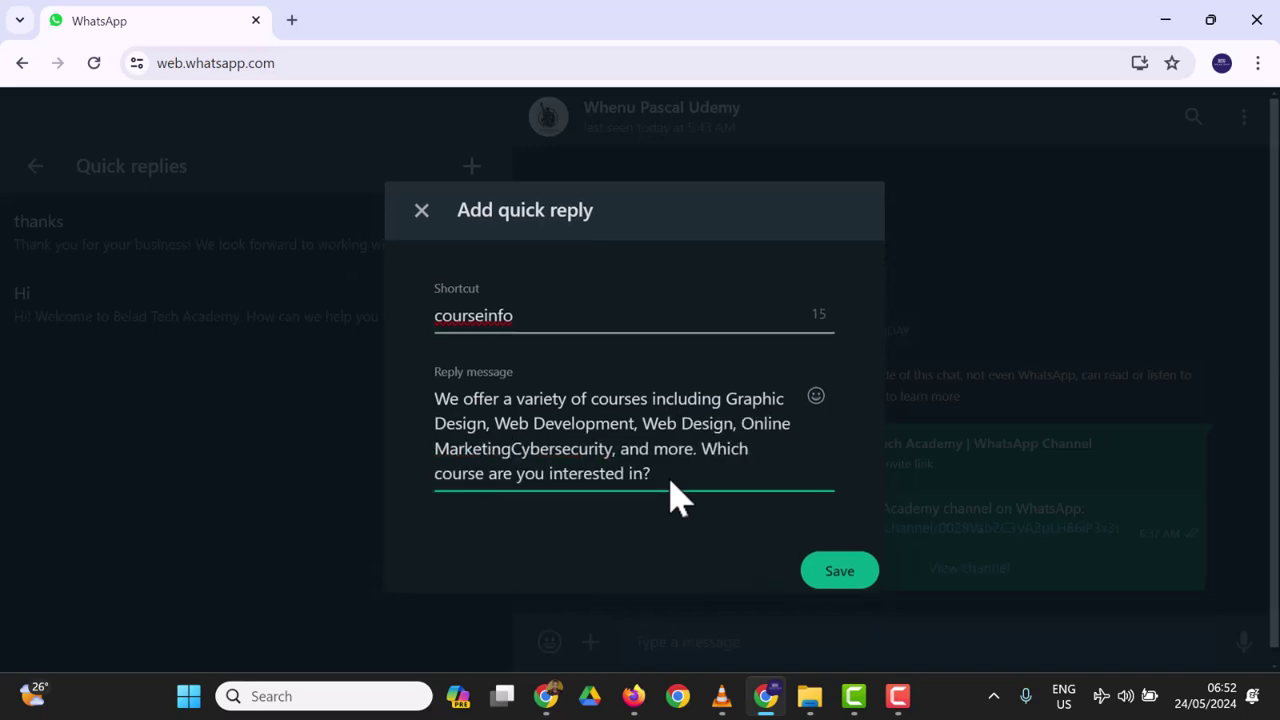
pyautogui.write(',')
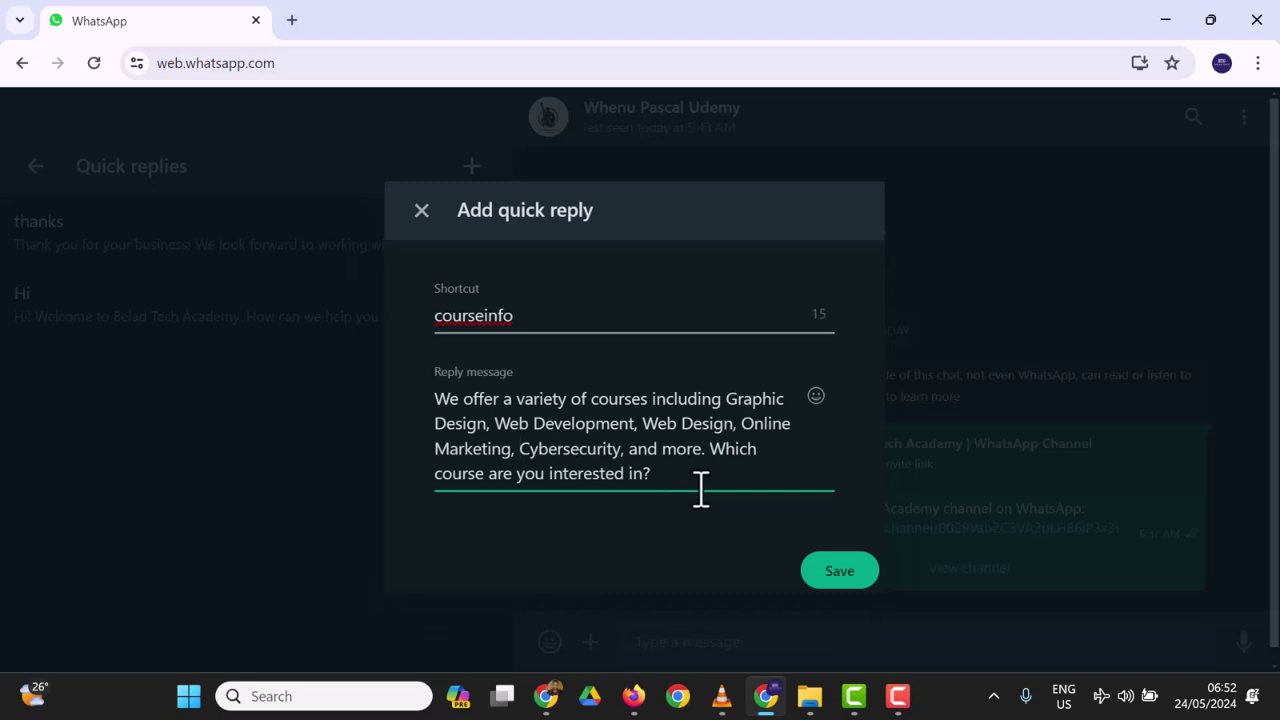
pyautogui.click(826, 576)
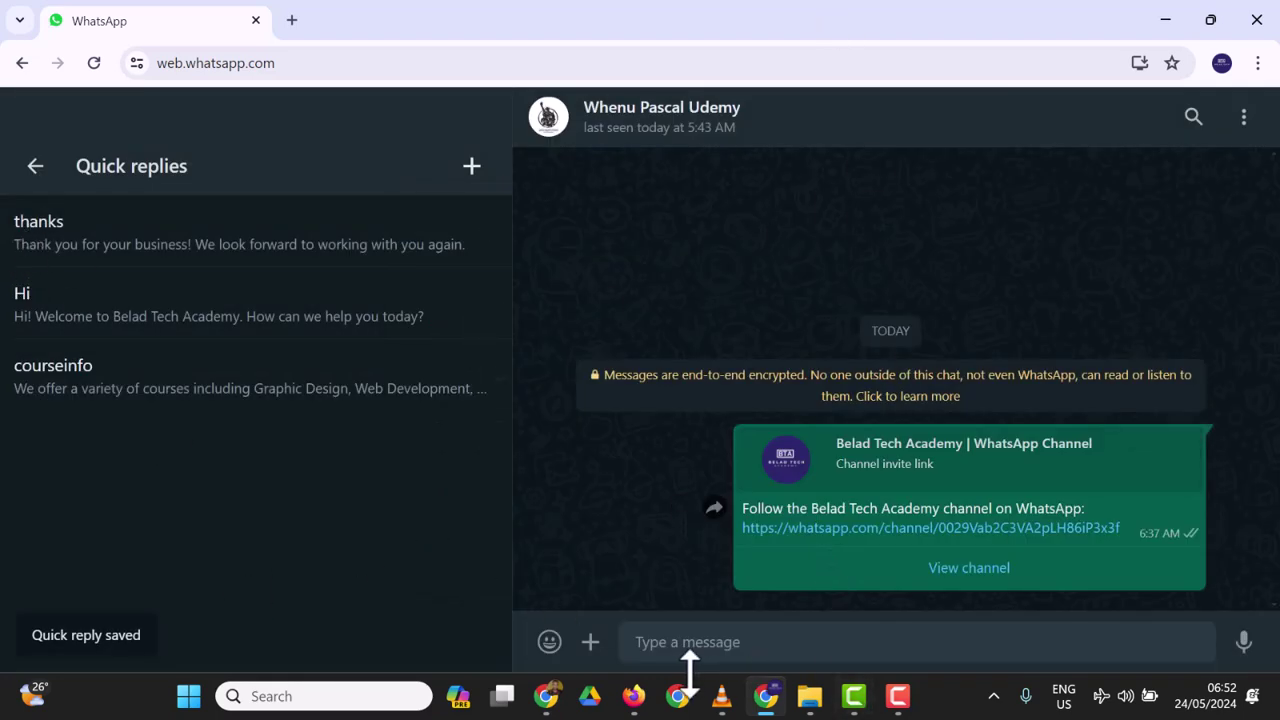
# Step: Scroll through the rest of ChatGPT's suggested replies, then return to WhatsApp's Quick replies
pyautogui.click(556, 700)
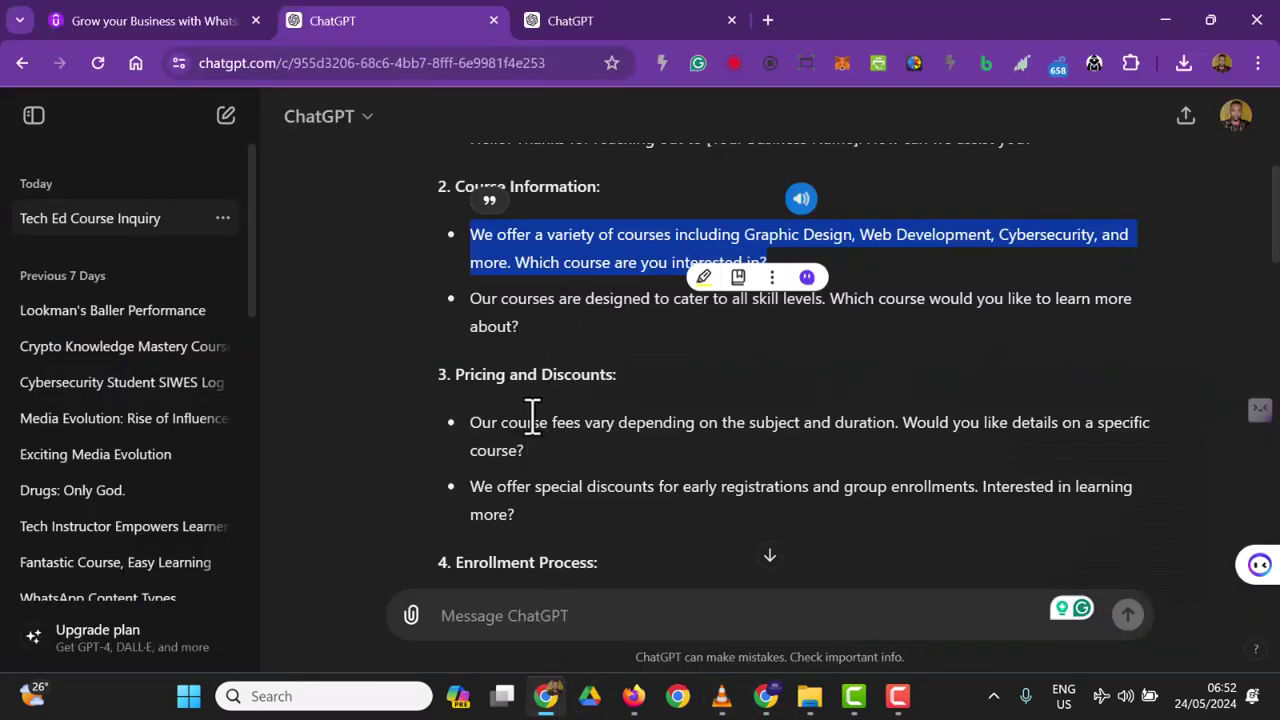
pyautogui.scroll(-3, 533, 418)
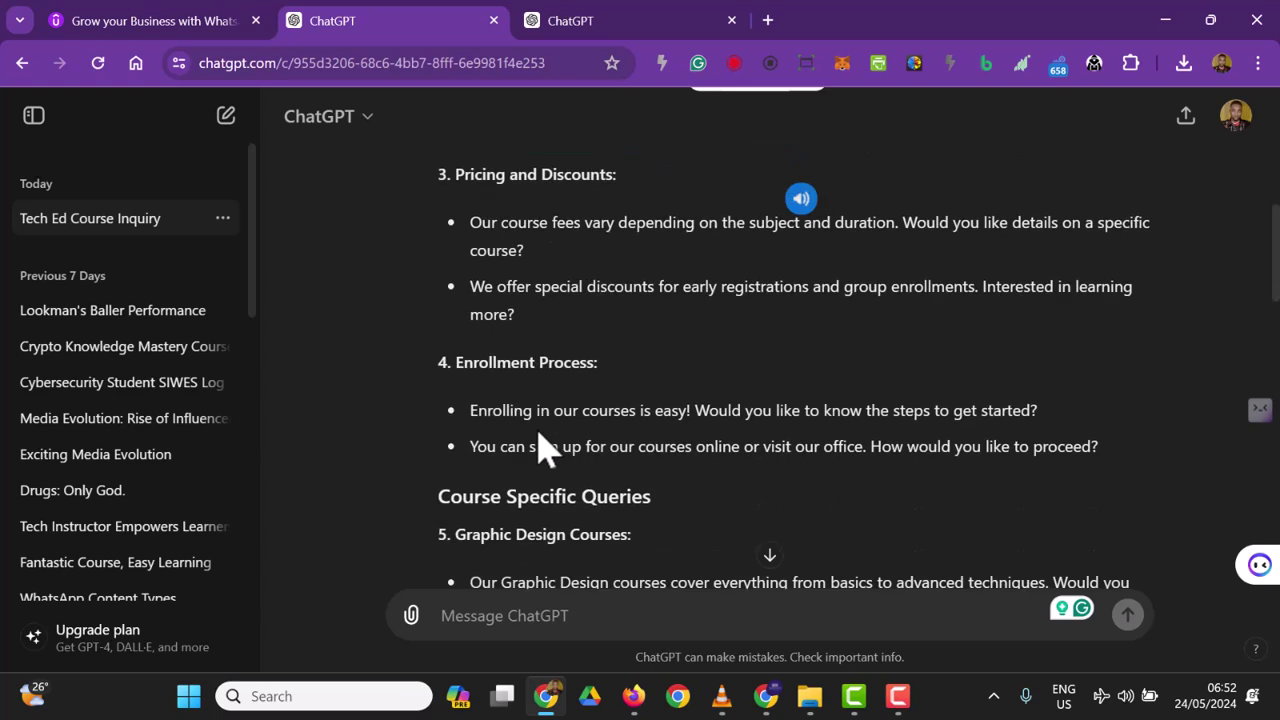
pyautogui.scroll(-3, 556, 478)
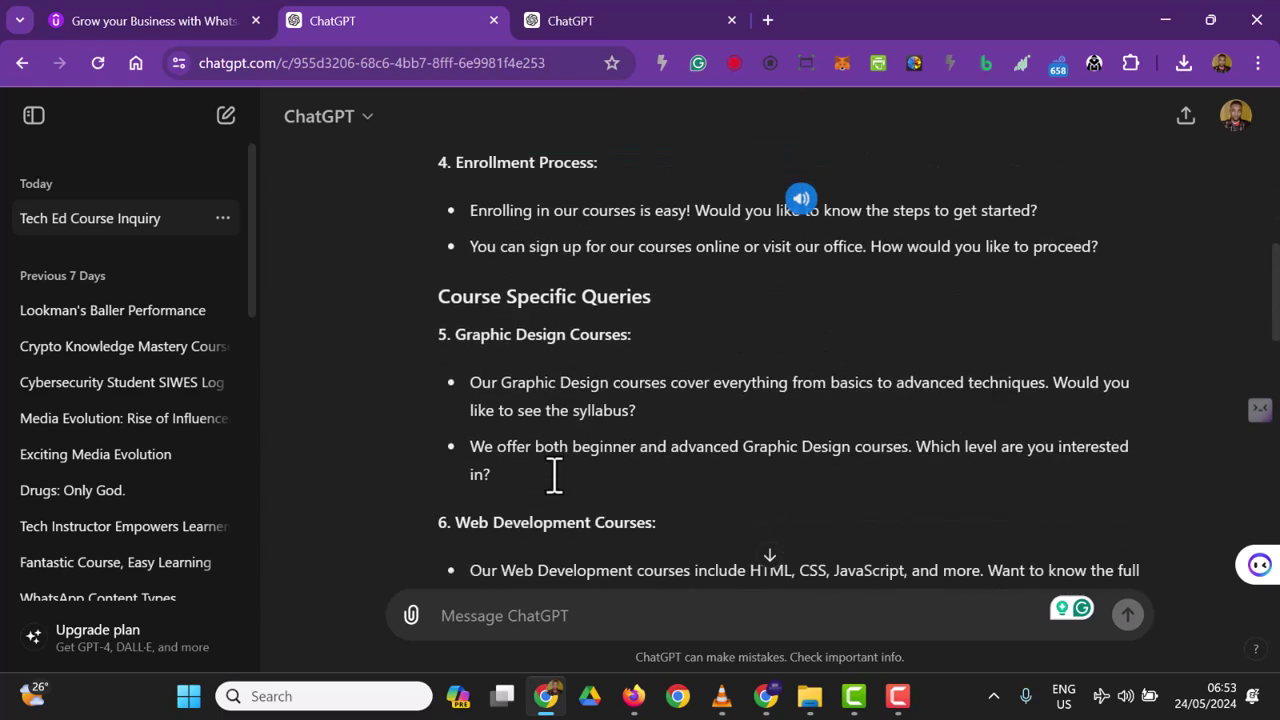
pyautogui.scroll(-4, 554, 476)
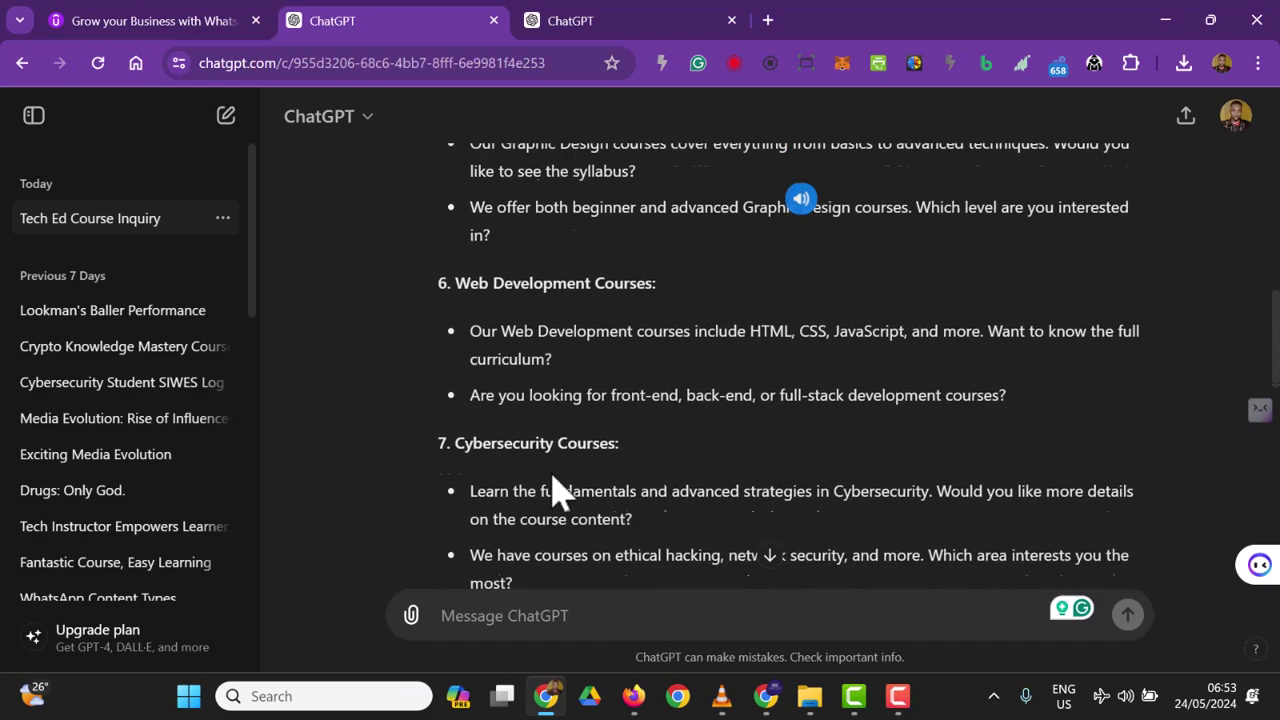
pyautogui.scroll(-3, 556, 490)
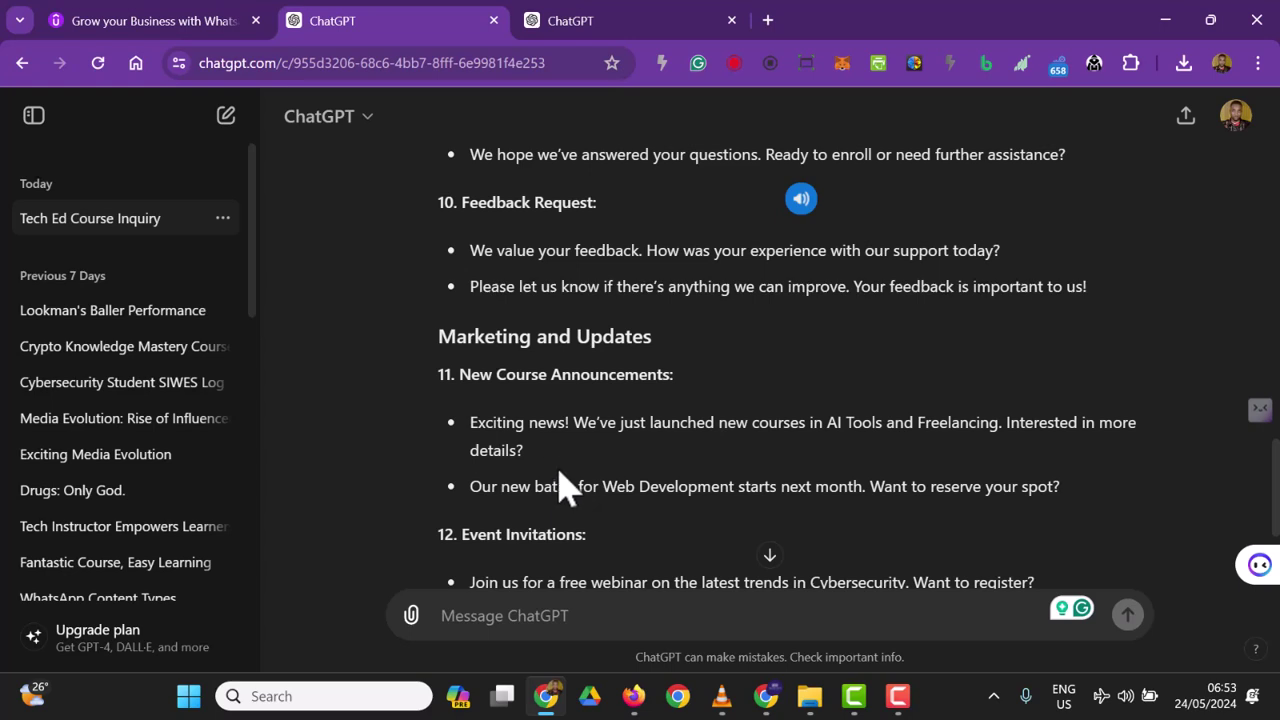
pyautogui.scroll(-3, 562, 488)
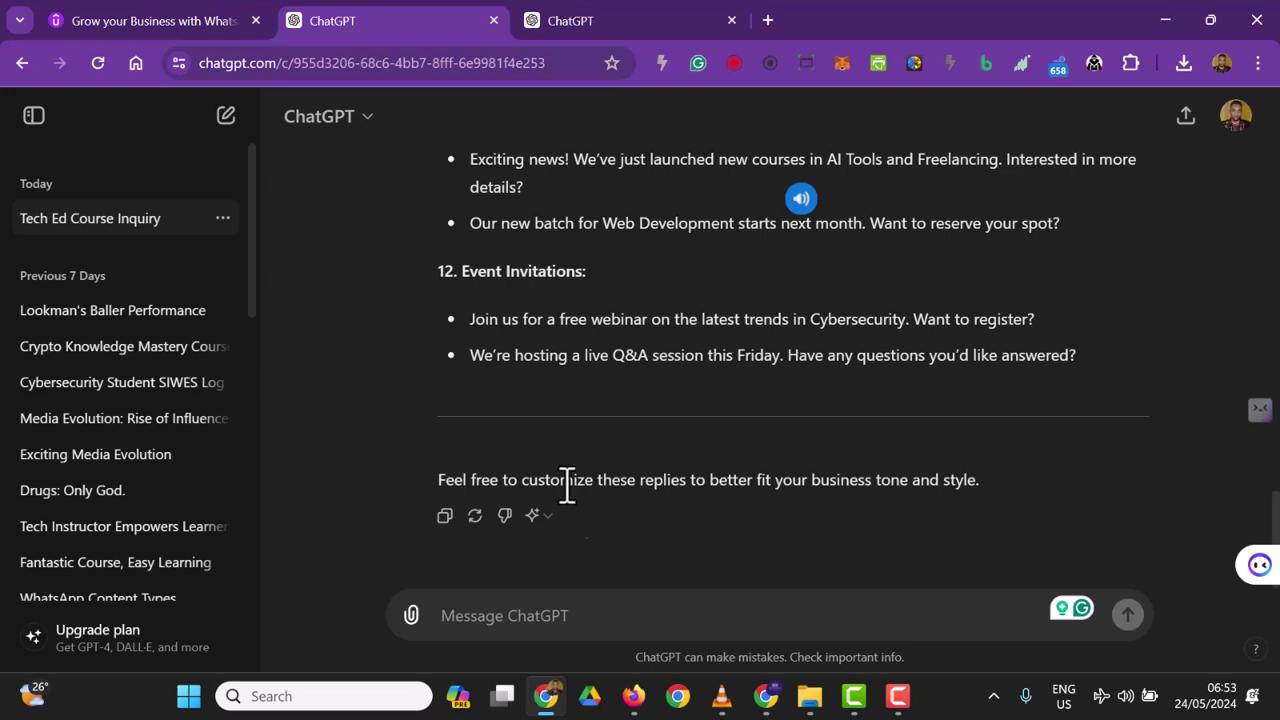
pyautogui.click(766, 696)
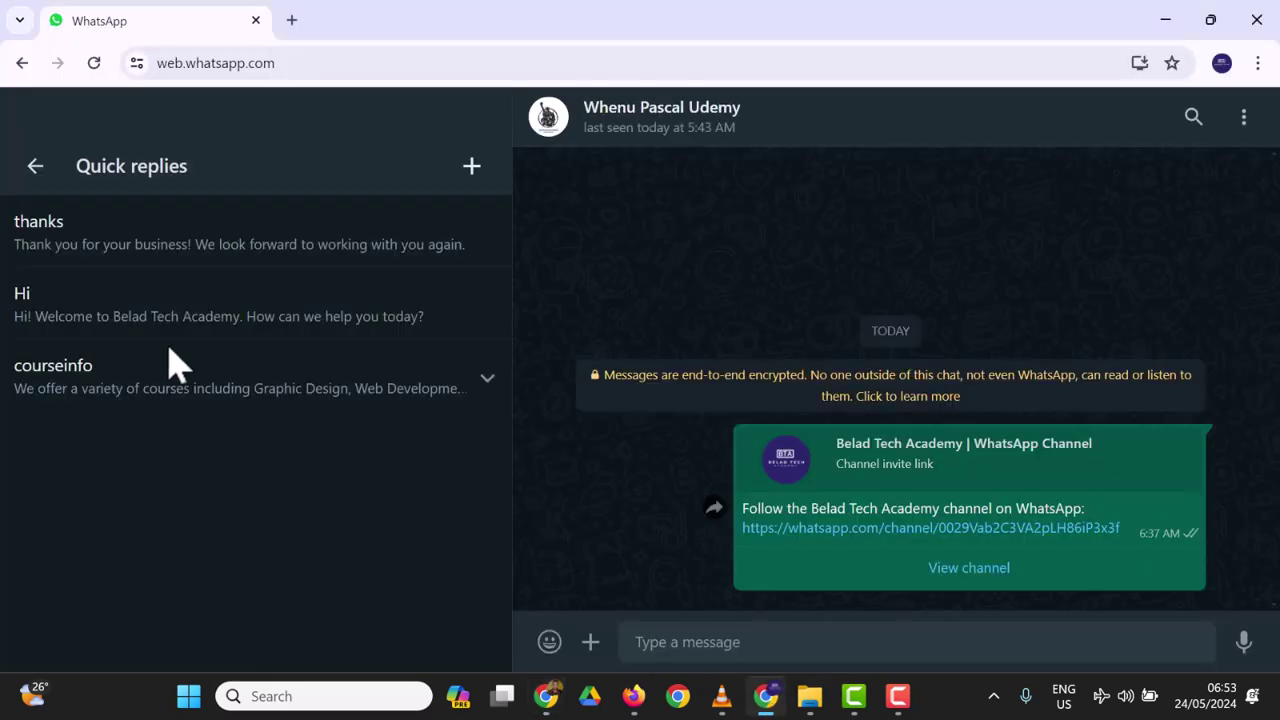
# Step: Exit Settings and open the contact's chat, found by searching 'be', ready to write a message
pyautogui.click(38, 168)
pyautogui.click(37, 168)
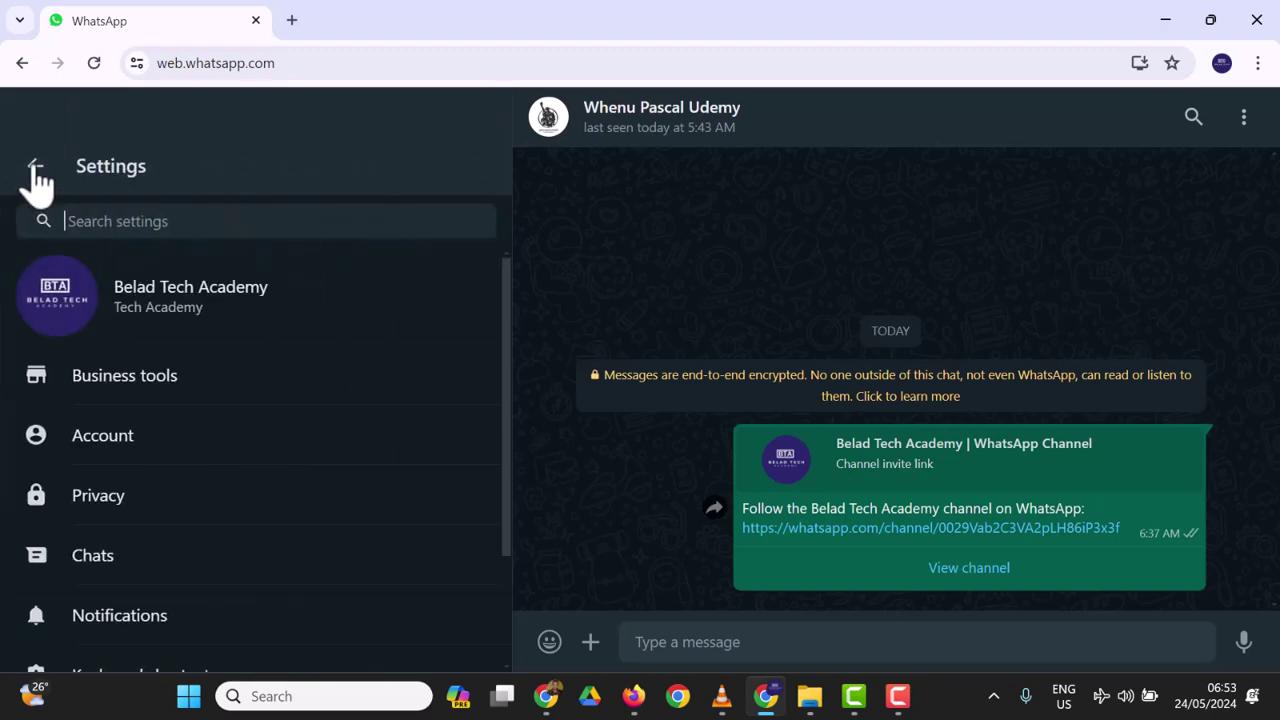
pyautogui.click(36, 168)
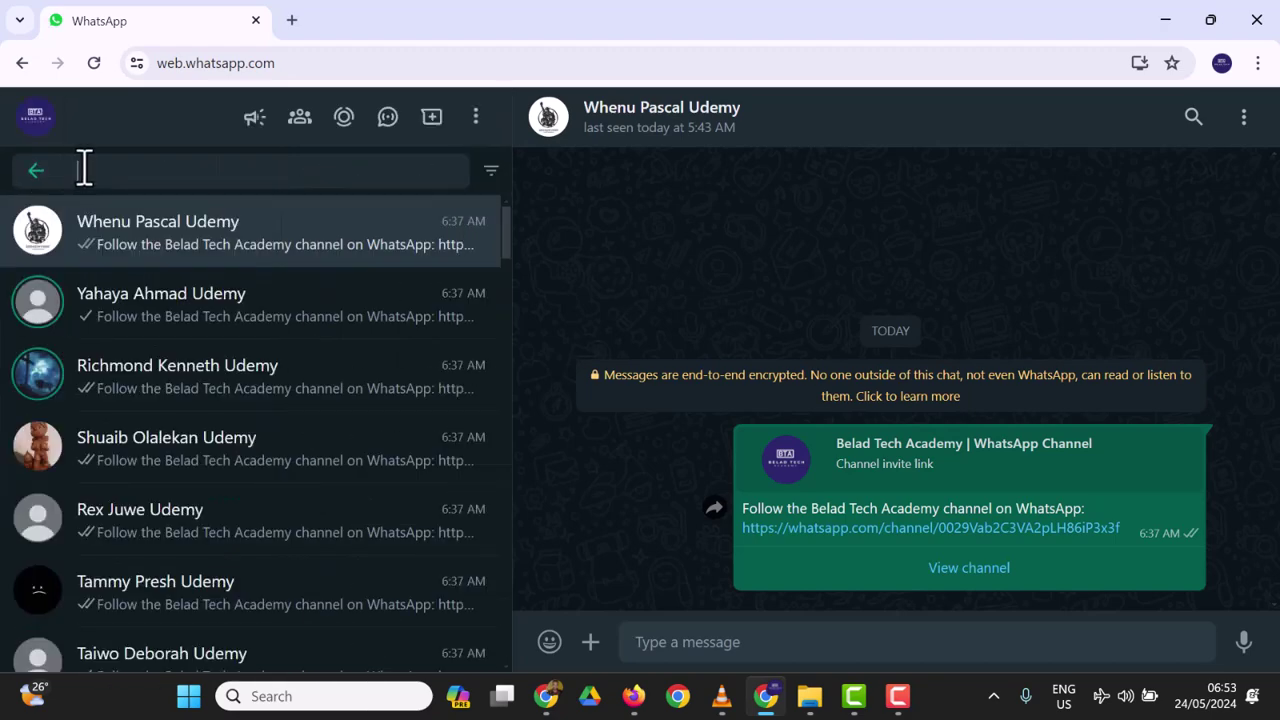
pyautogui.write('be')
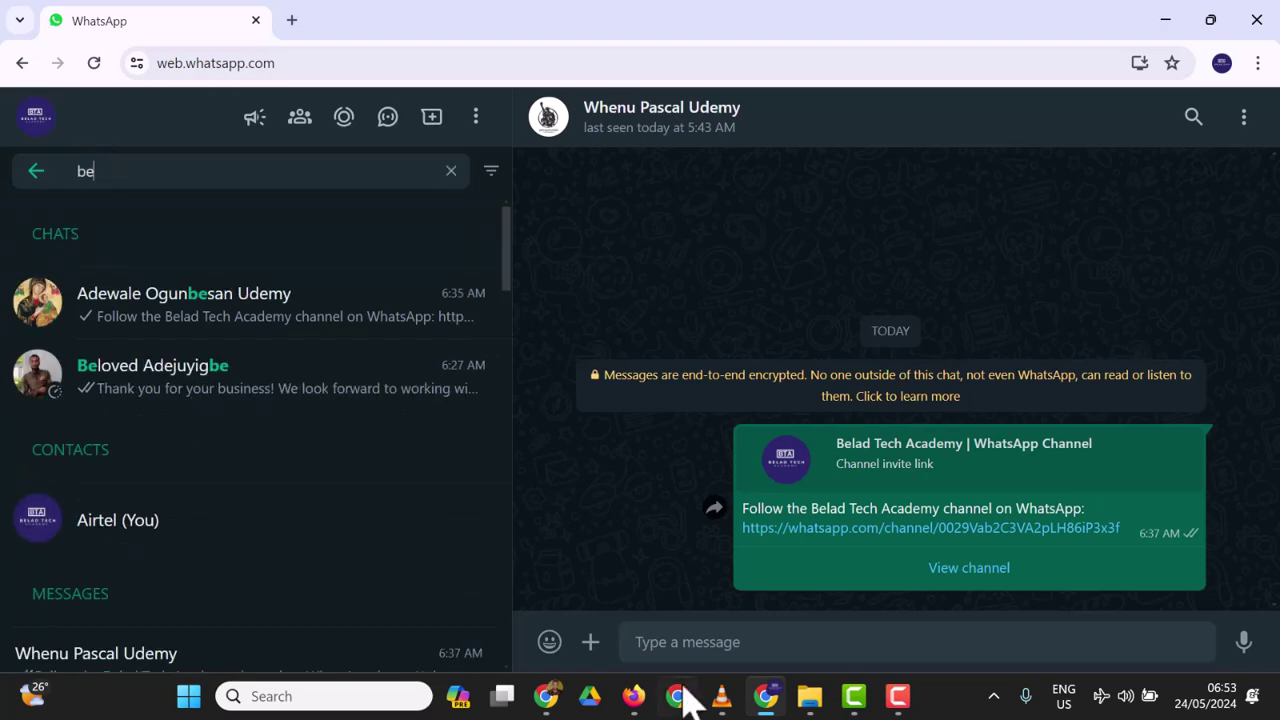
pyautogui.click(330, 401)
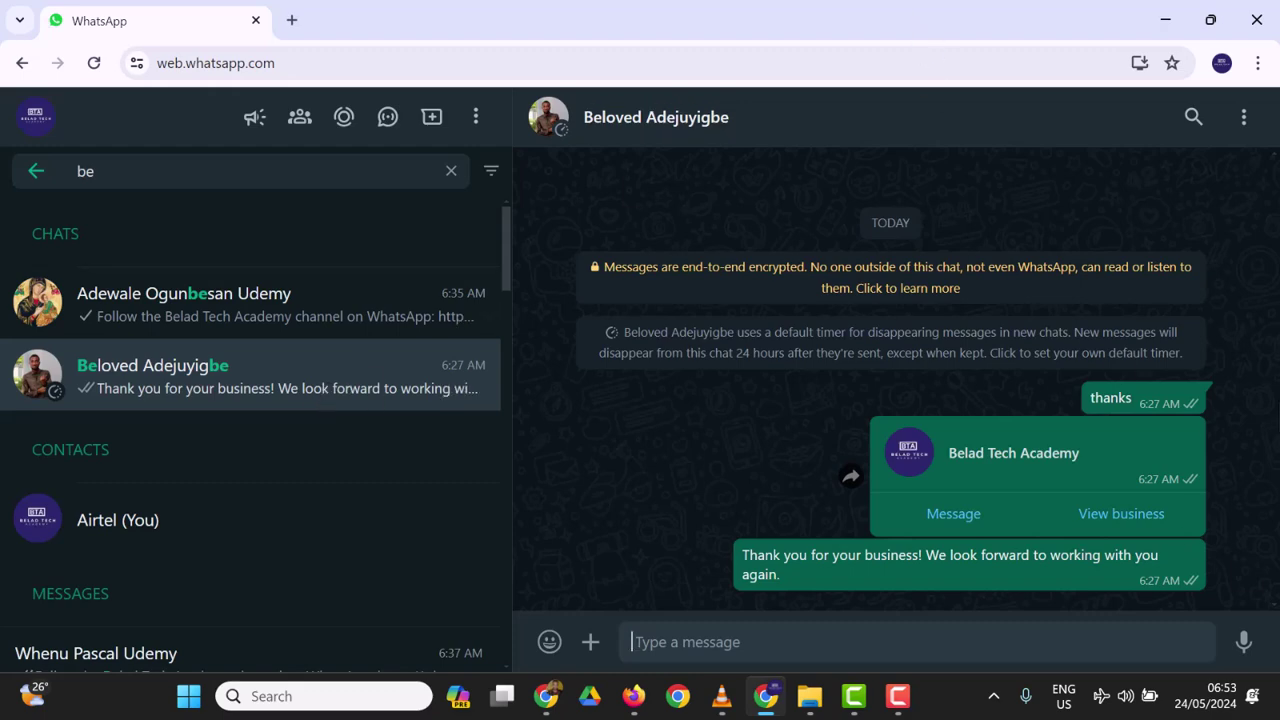
pyautogui.click(1245, 122)
pyautogui.click(742, 641)
pyautogui.click(668, 642)
# Step: Insert the 'Hi' quick reply from the attachment menu and send the Belad Tech Academy welcome
pyautogui.click(590, 641)
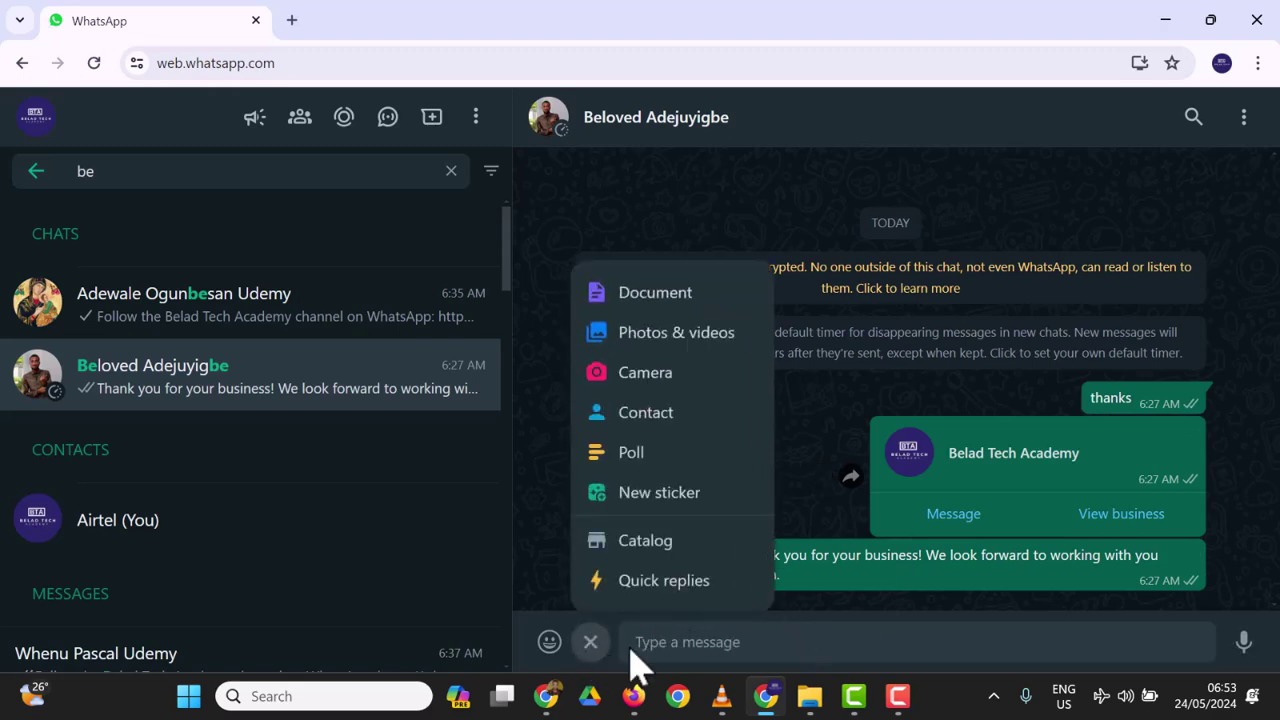
pyautogui.click(814, 651)
pyautogui.click(598, 648)
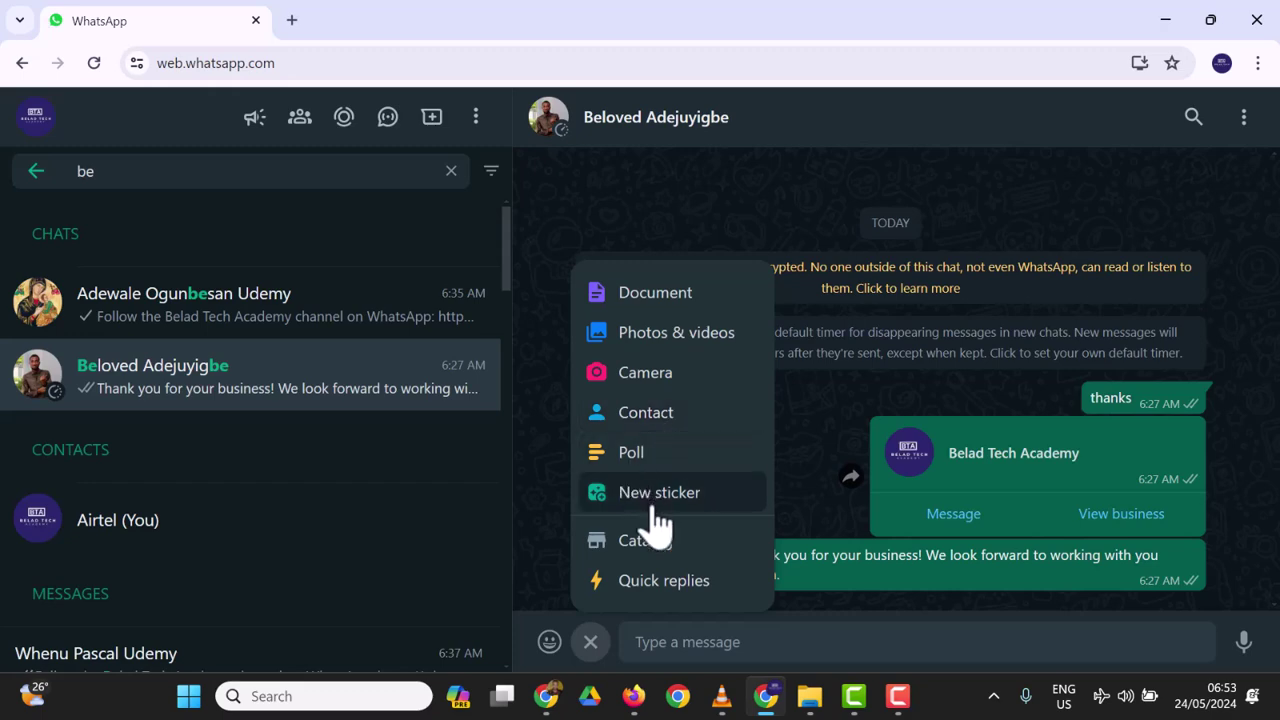
pyautogui.click(660, 600)
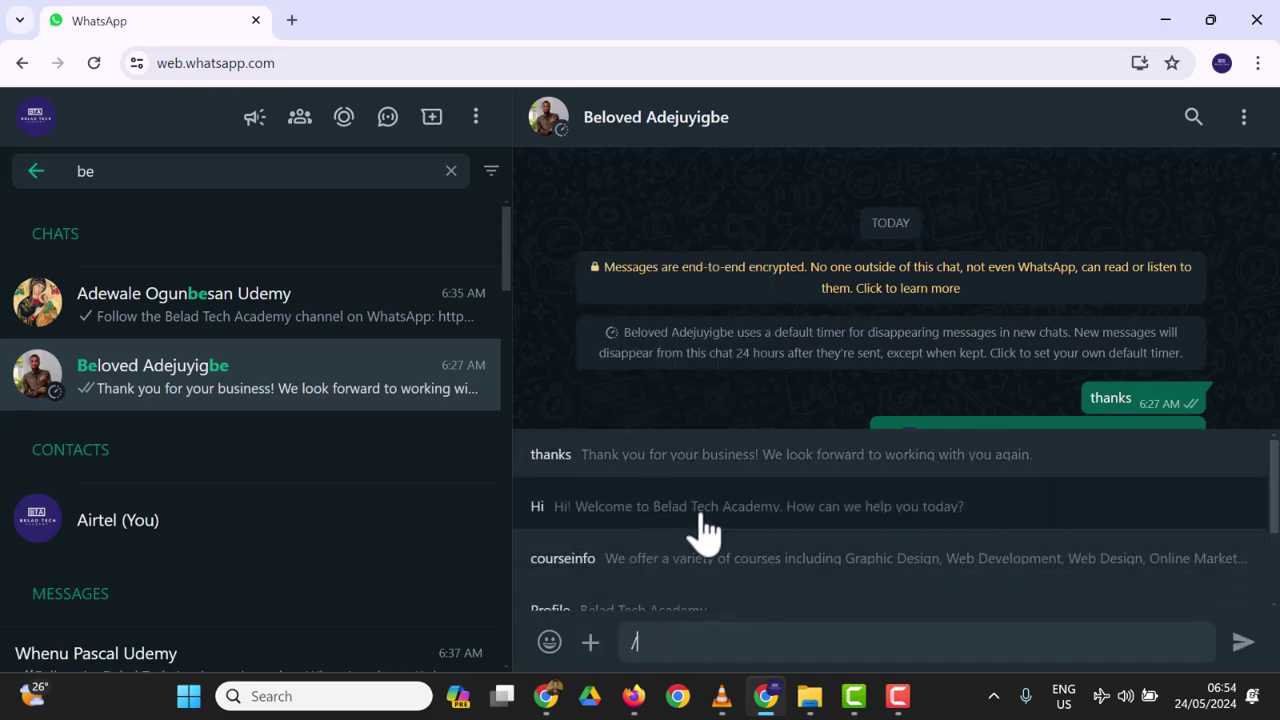
pyautogui.scroll(-1, 710, 545)
pyautogui.scroll(1, 722, 590)
pyautogui.scroll(-1, 714, 563)
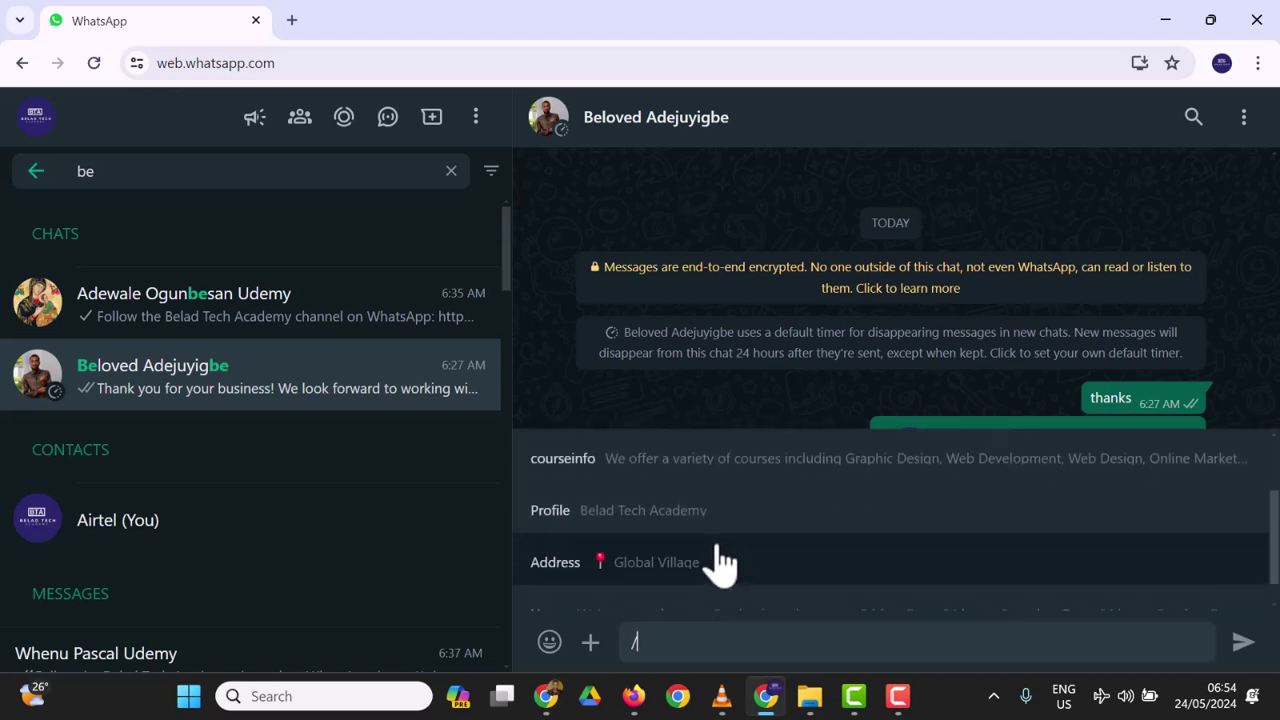
pyautogui.scroll(2, 709, 577)
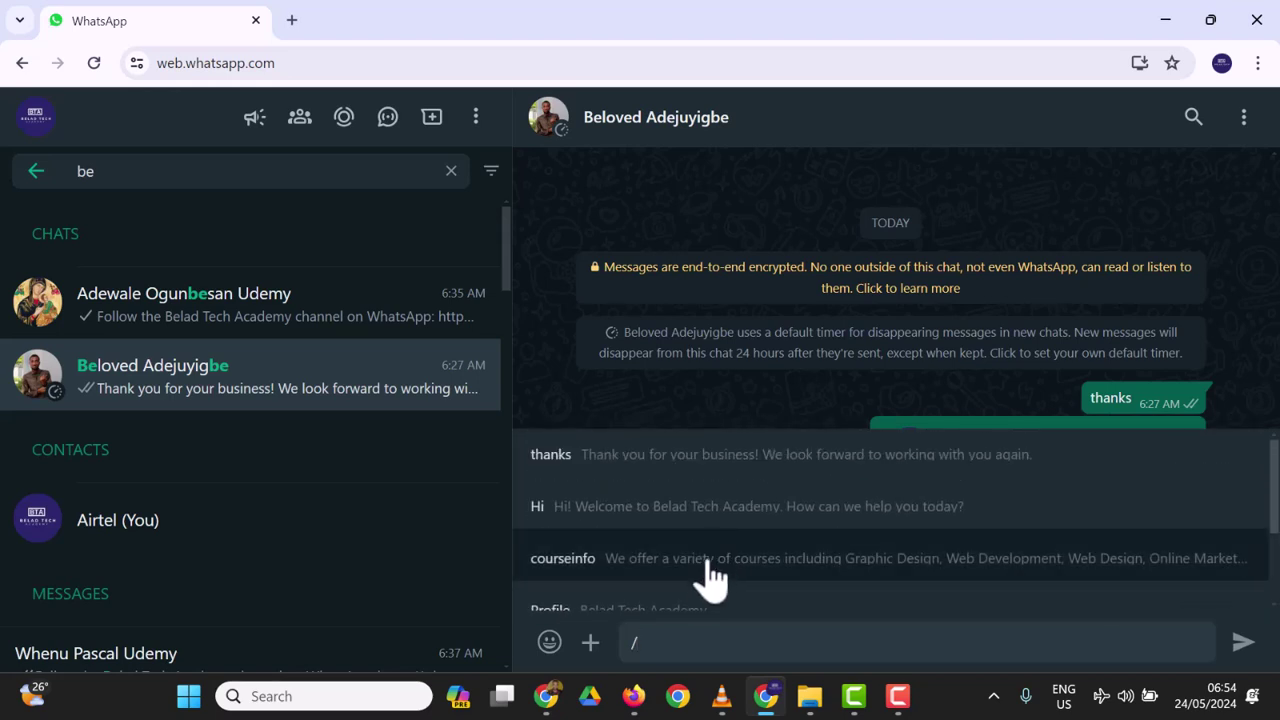
pyautogui.click(672, 530)
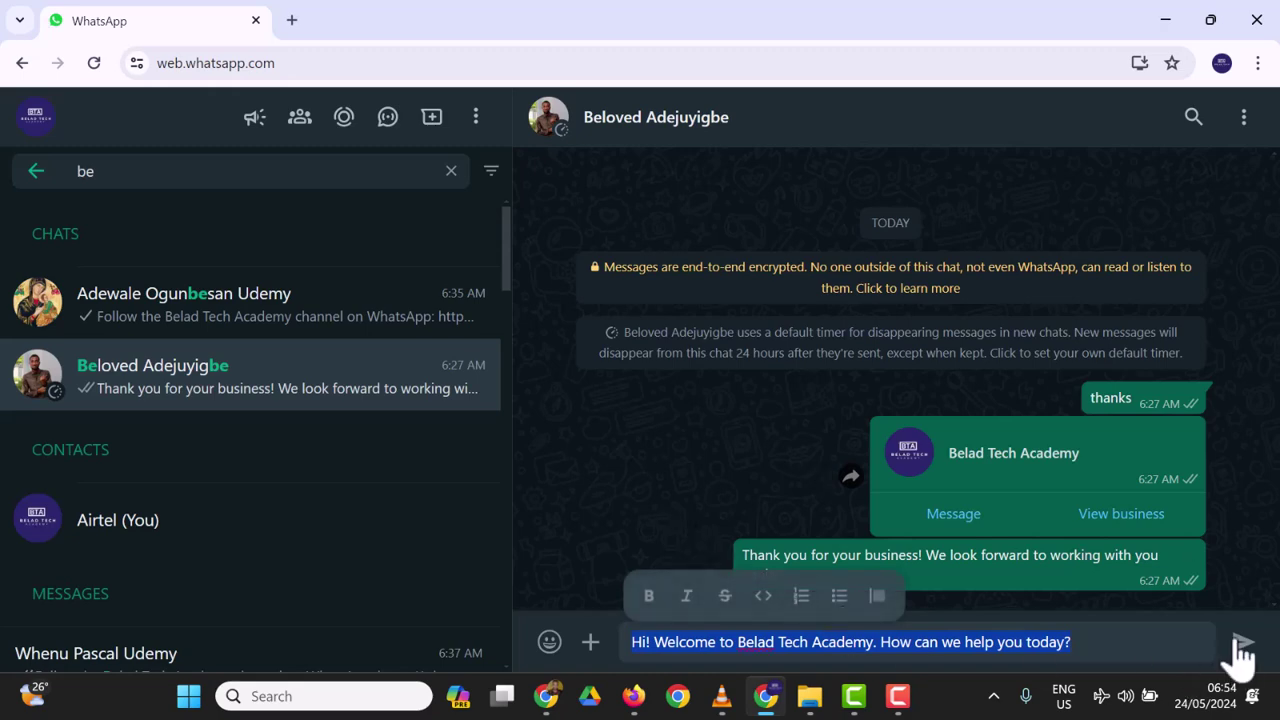
pyautogui.click(1241, 643)
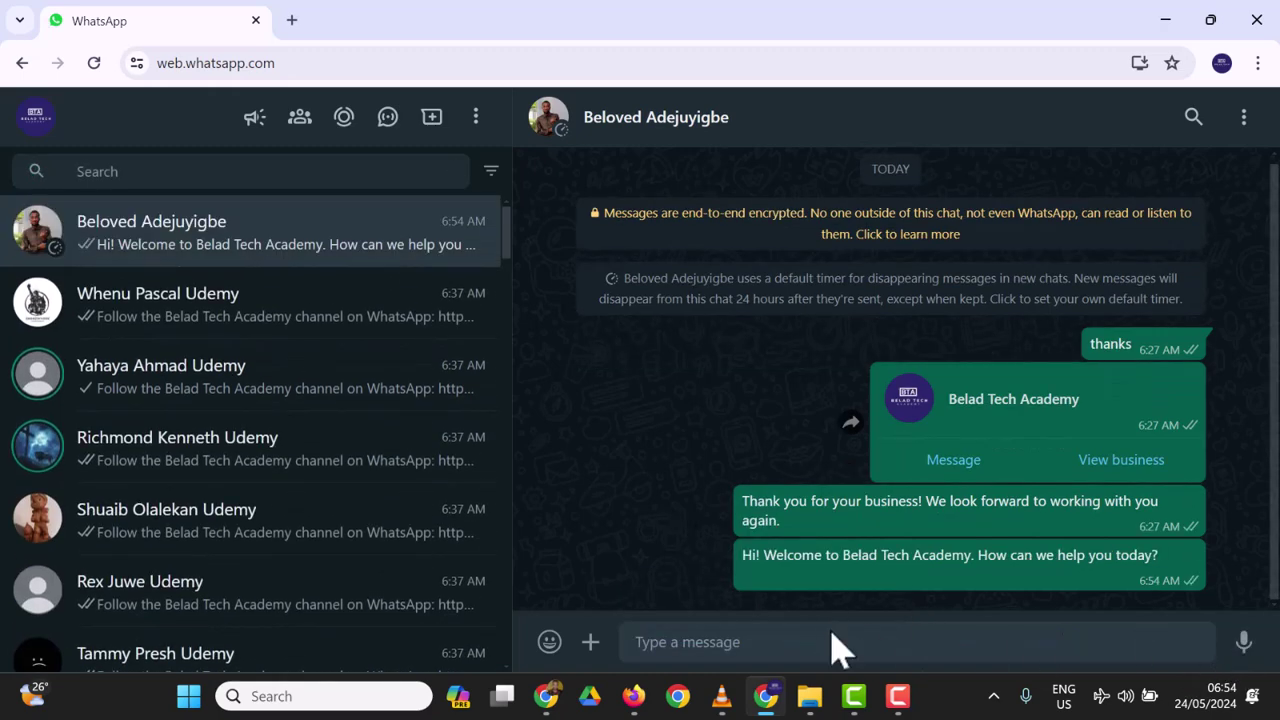
# Step: Send the courseinfo quick reply to the contact via the /course shortcut
pyautogui.write('/')
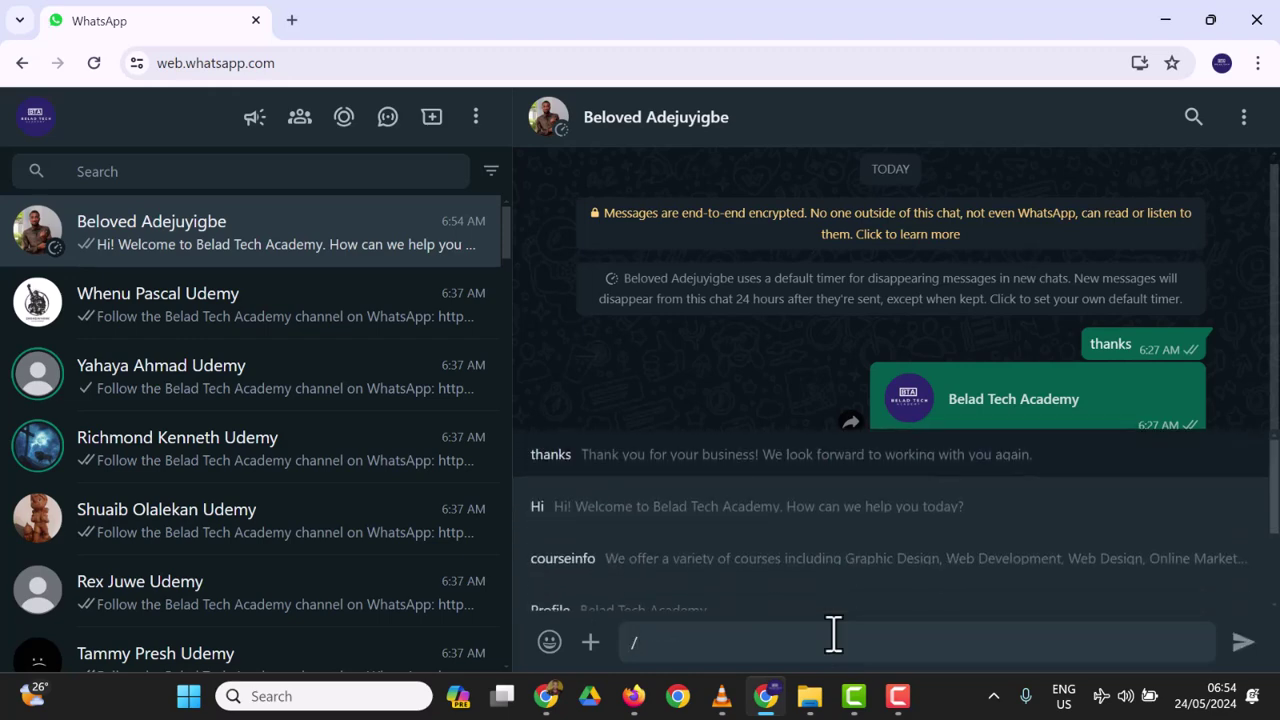
pyautogui.press('BackSpace')
pyautogui.write('/')
pyautogui.press('BackSpace')
pyautogui.write('/')
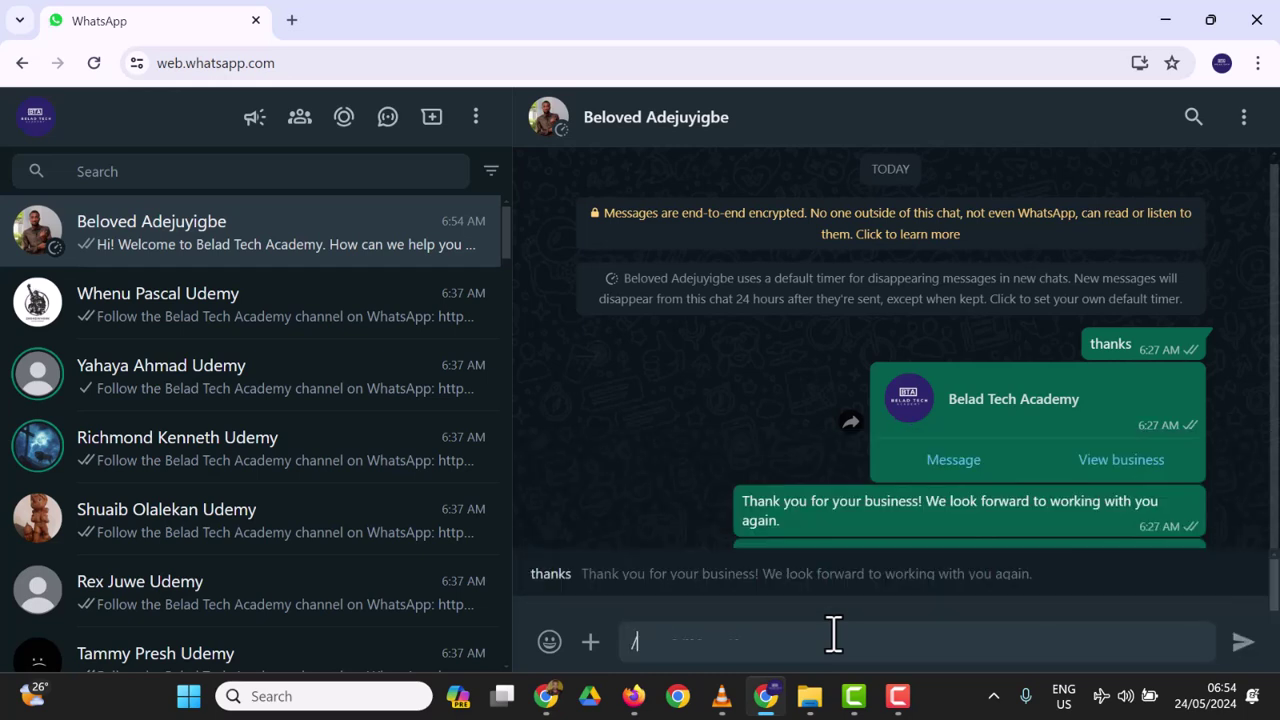
pyautogui.write('cou')
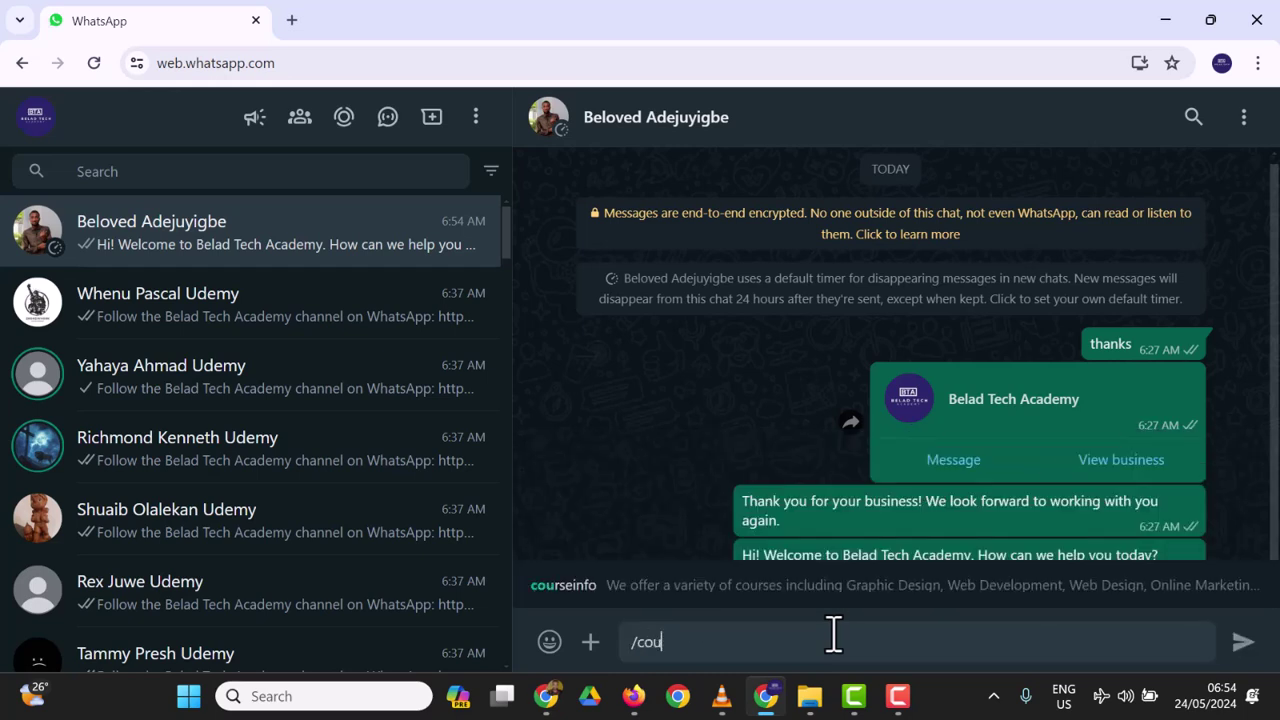
pyautogui.write('rse')
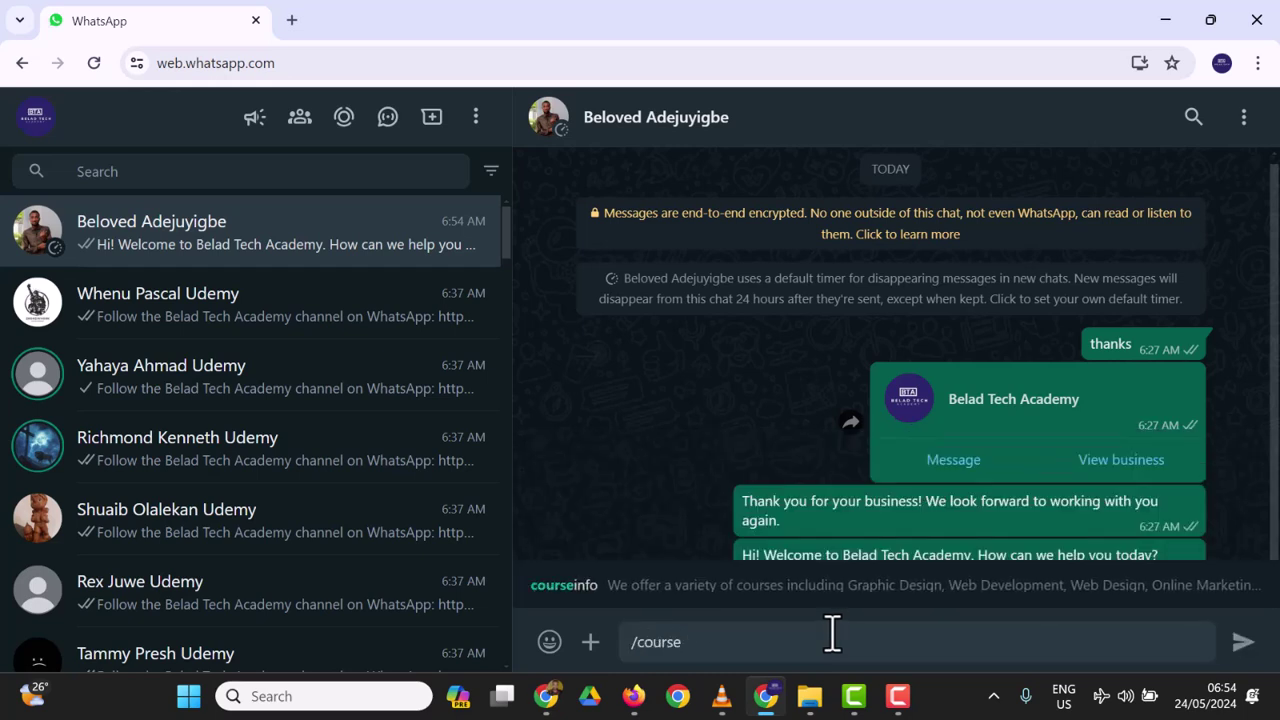
pyautogui.click(797, 592)
pyautogui.click(1243, 645)
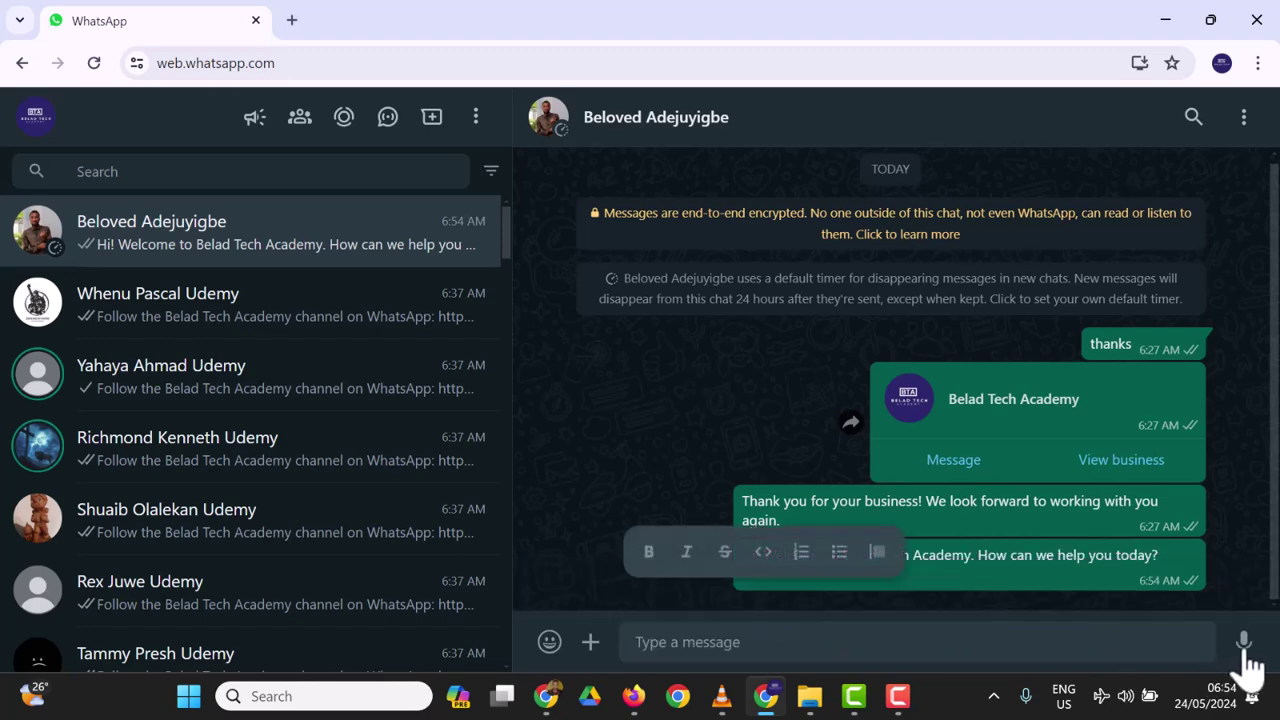